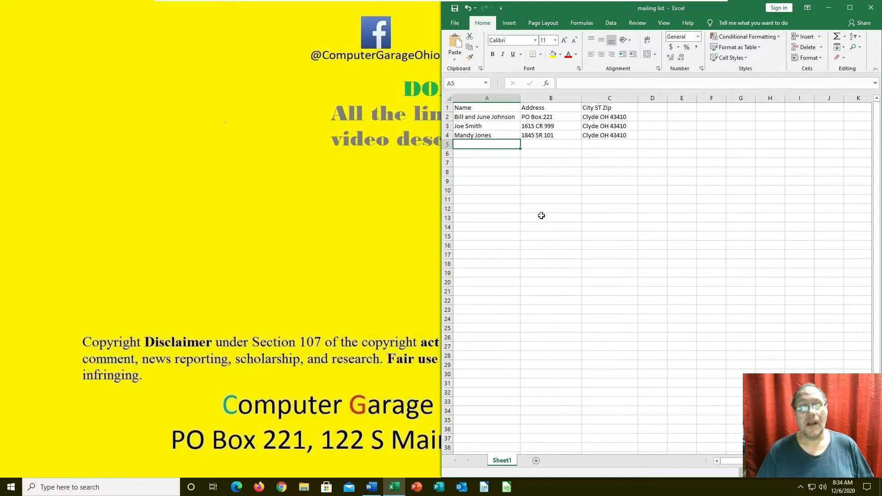
Switch to the blank Word document and start a mail merge of the Letters type.
click(372, 487)
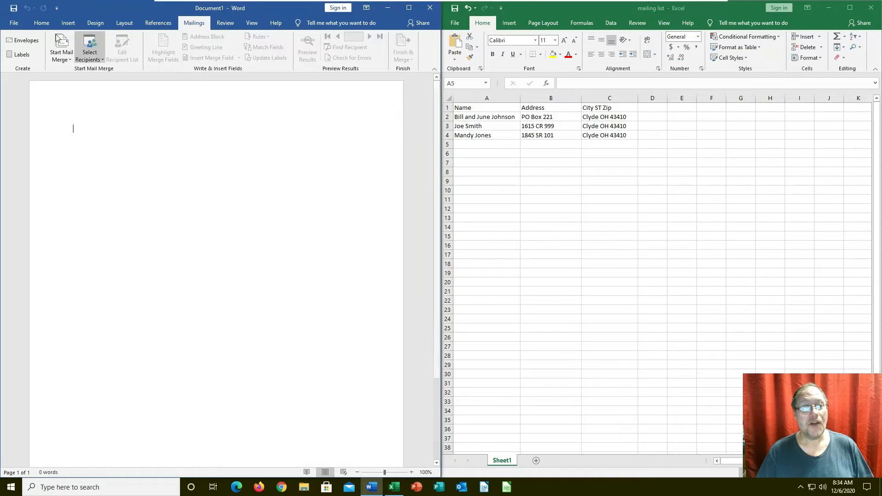
click(39, 24)
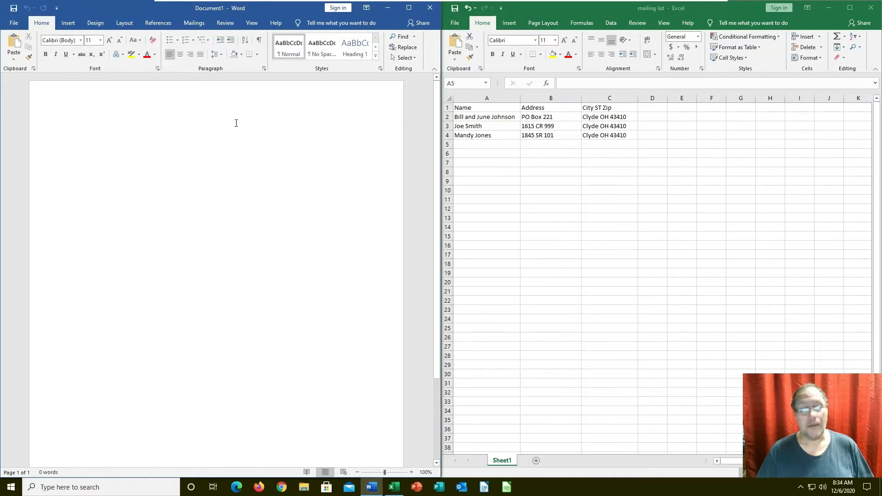
click(194, 23)
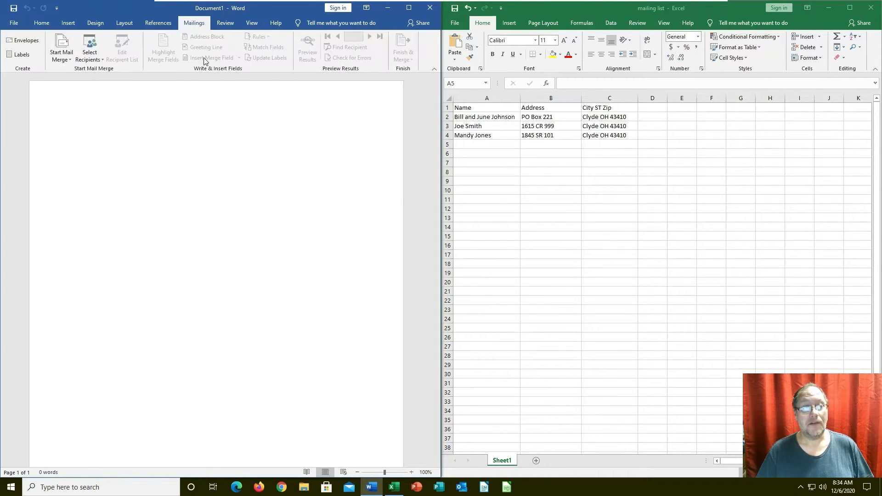
click(61, 54)
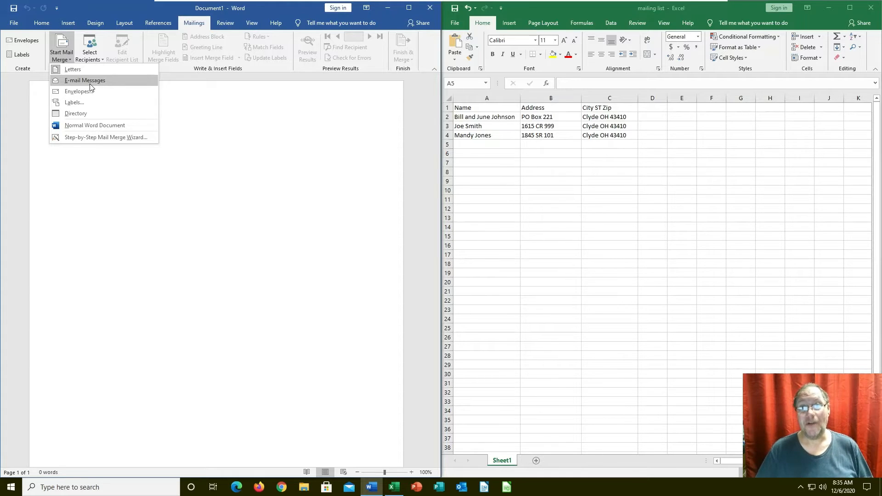
click(83, 70)
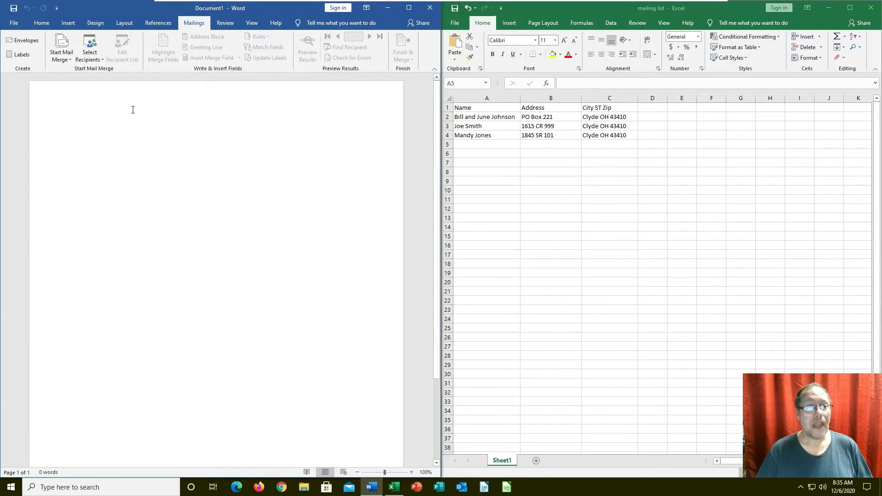
Attach Sheet1$ of the existing "mailing list" workbook in Documents as the recipient source and review the recipient list.
click(87, 59)
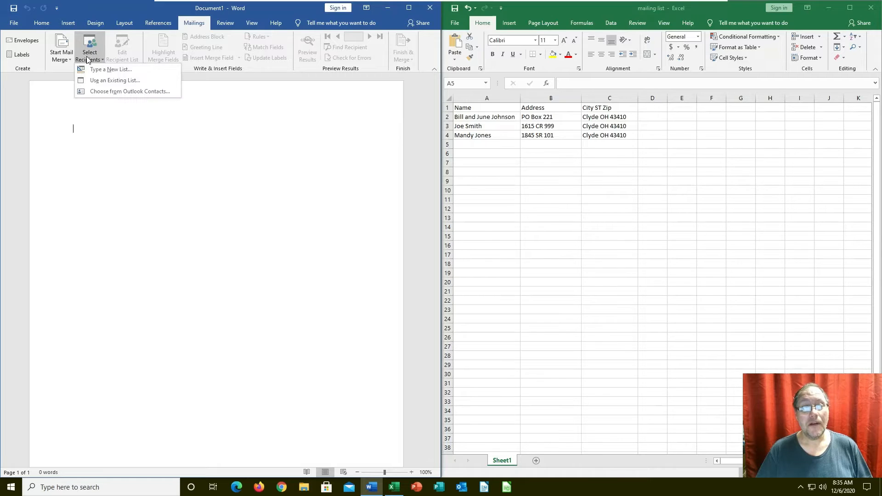
click(114, 82)
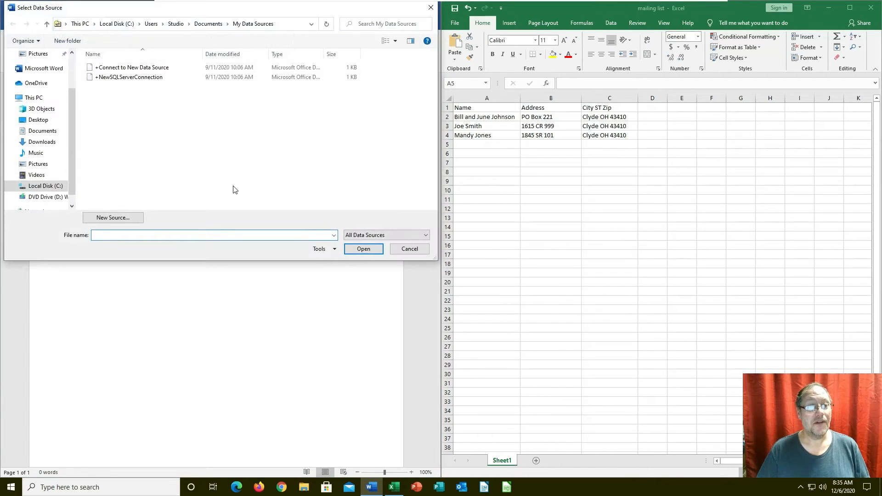
click(46, 132)
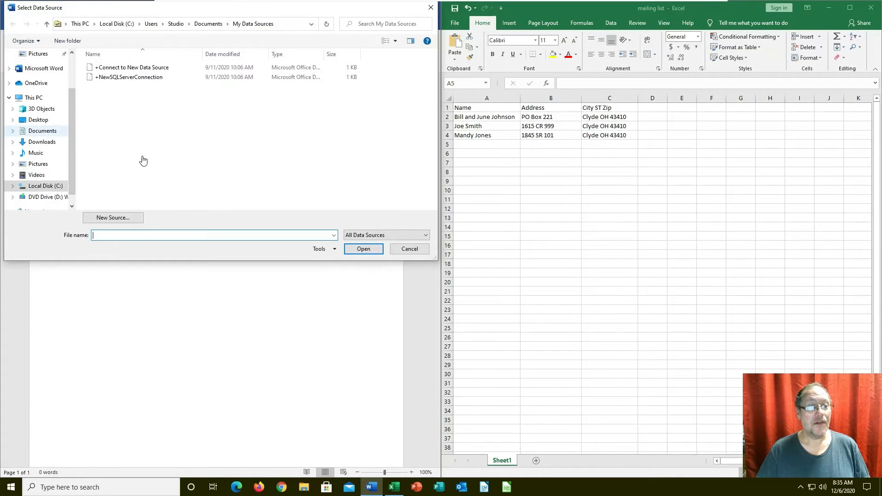
click(112, 87)
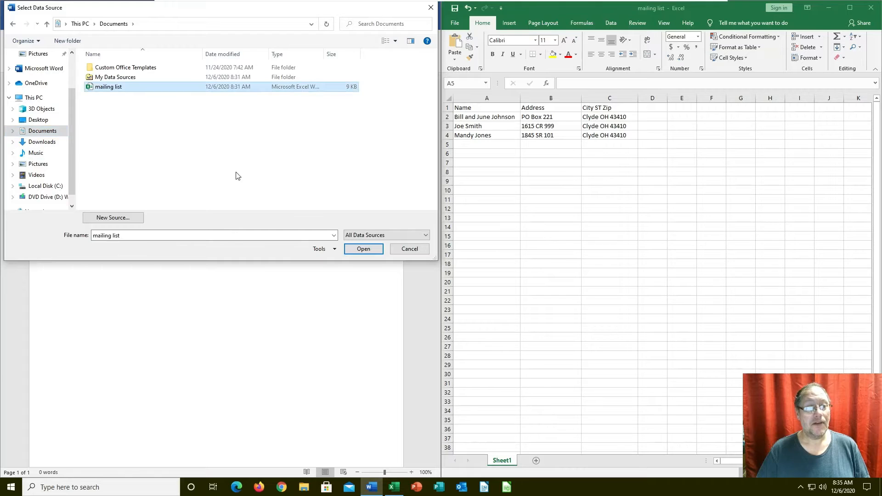
click(355, 251)
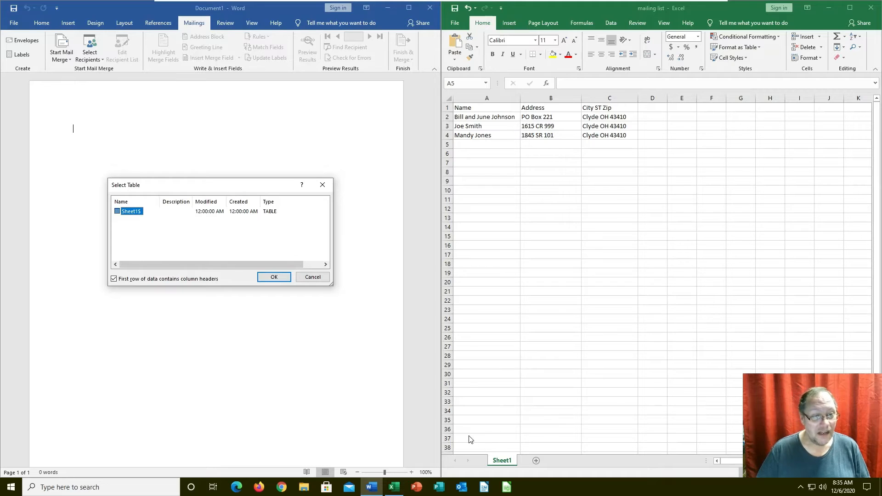
click(274, 277)
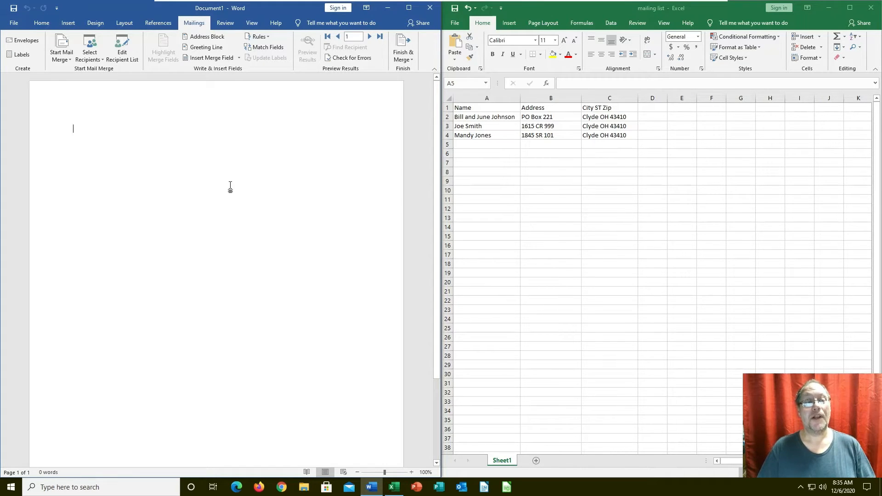
click(122, 51)
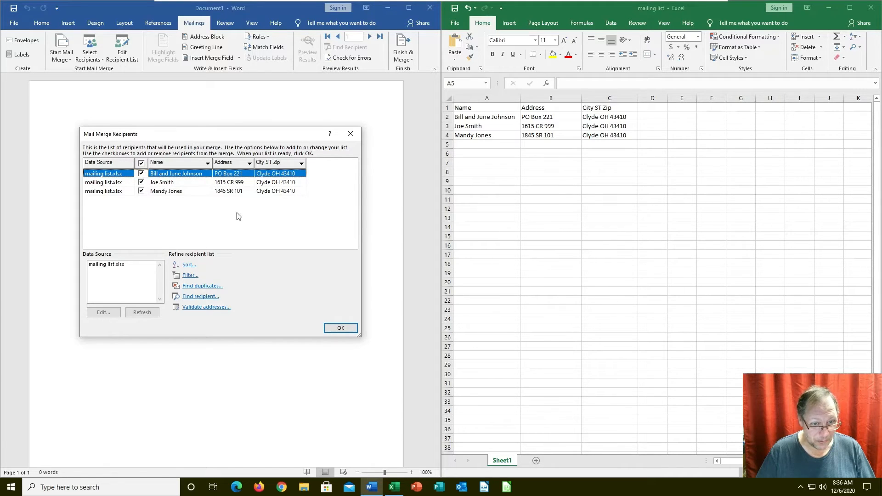
click(341, 328)
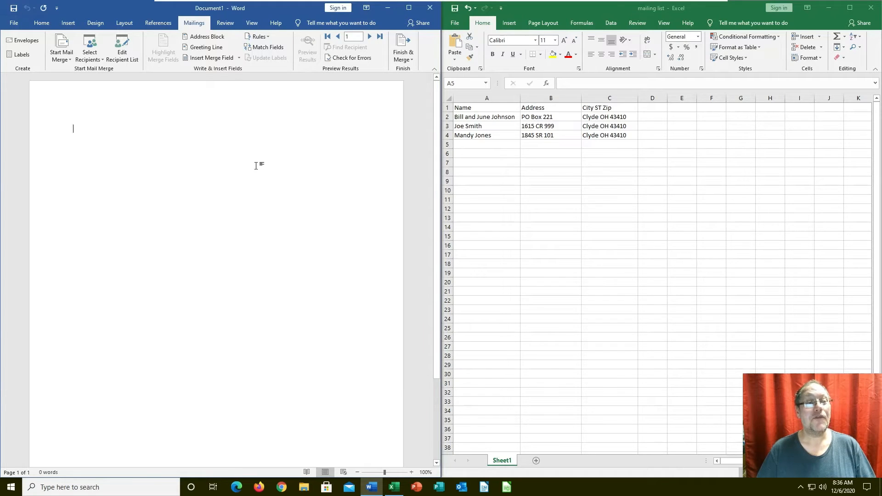
Insert an address block at the start of the letter, matching its City field to the City ST Zip column.
click(212, 37)
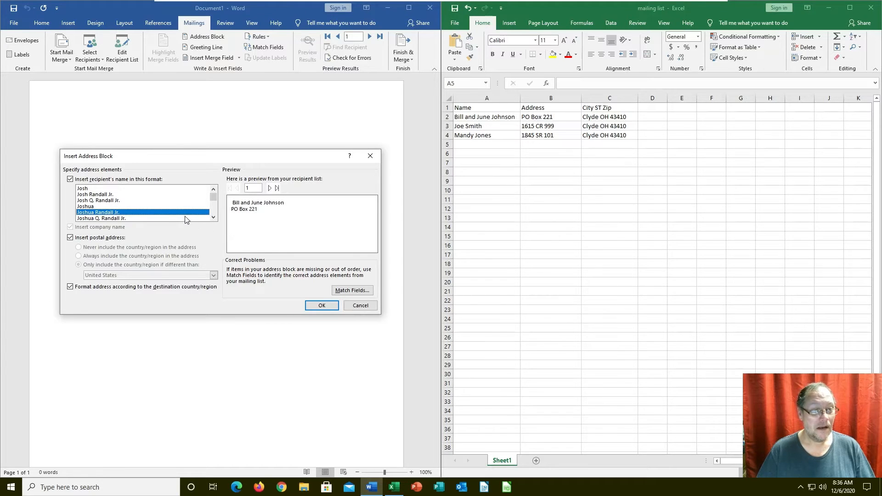
click(214, 217)
click(213, 218)
click(214, 217)
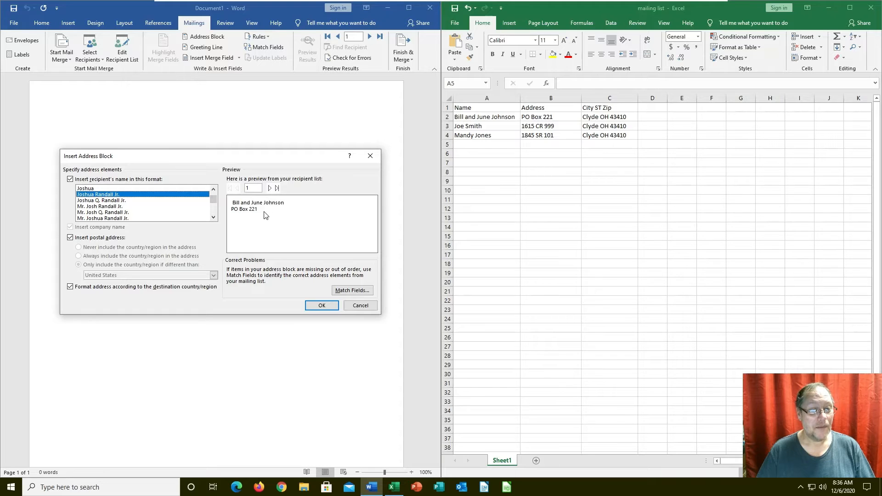
click(352, 290)
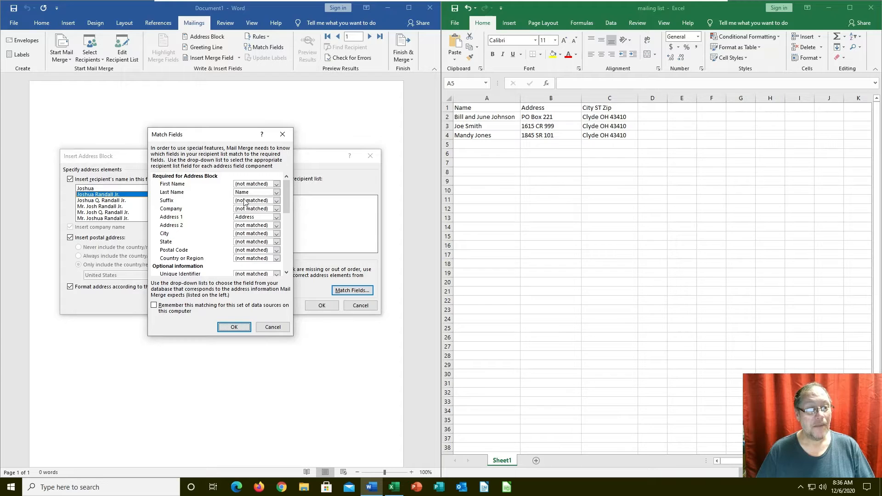
scroll(263, 235, down, 2)
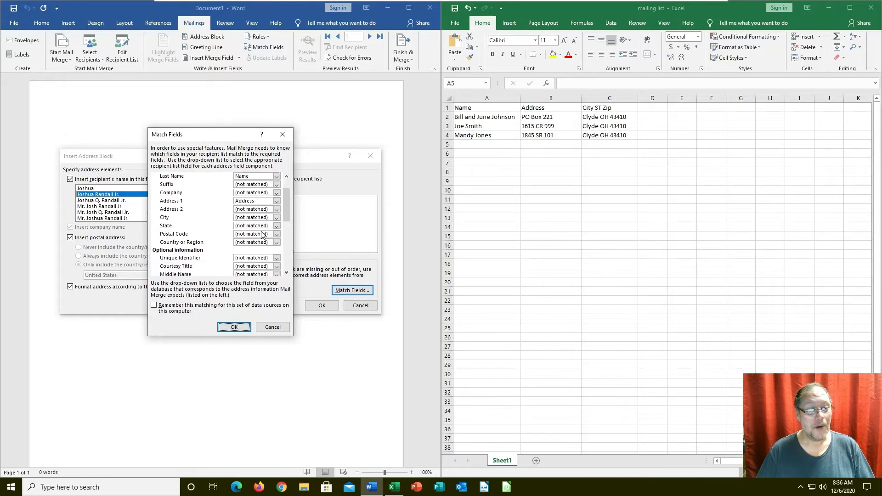
scroll(262, 235, down, 4)
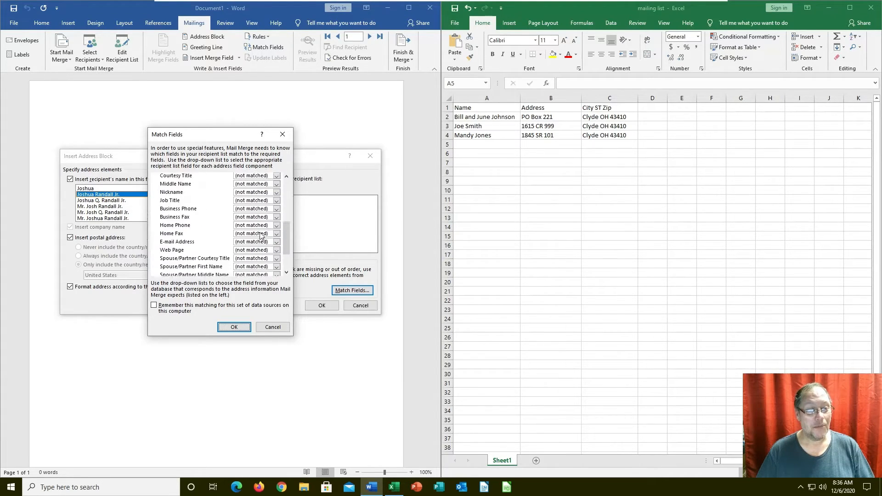
scroll(260, 235, up, 6)
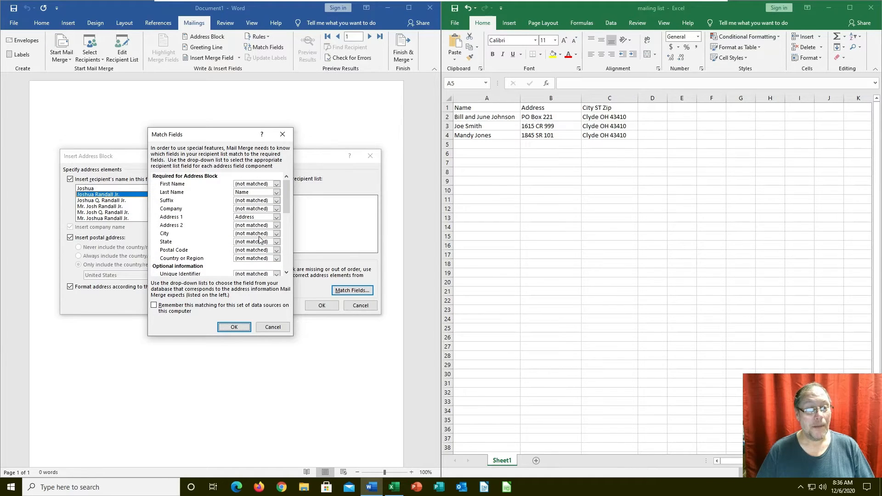
click(258, 235)
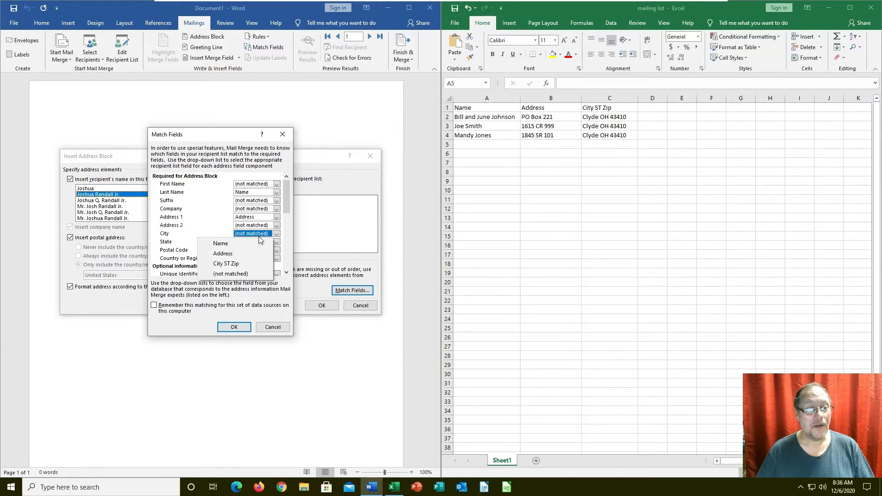
click(240, 263)
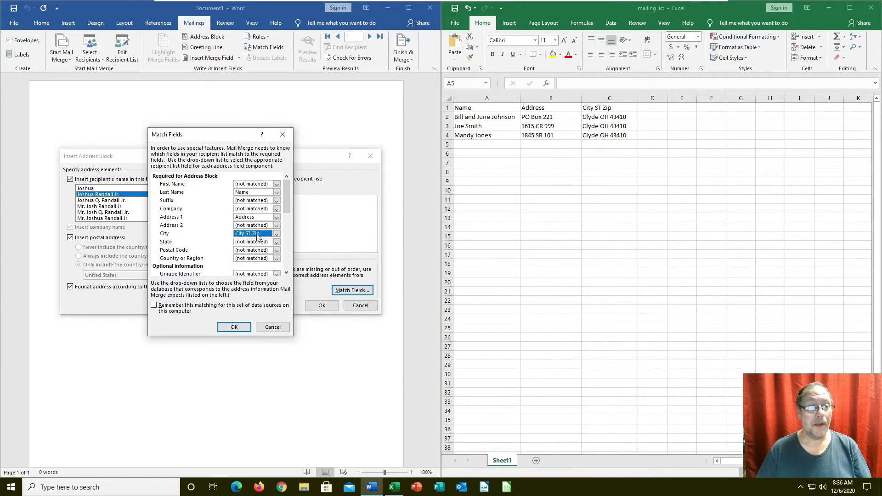
click(225, 330)
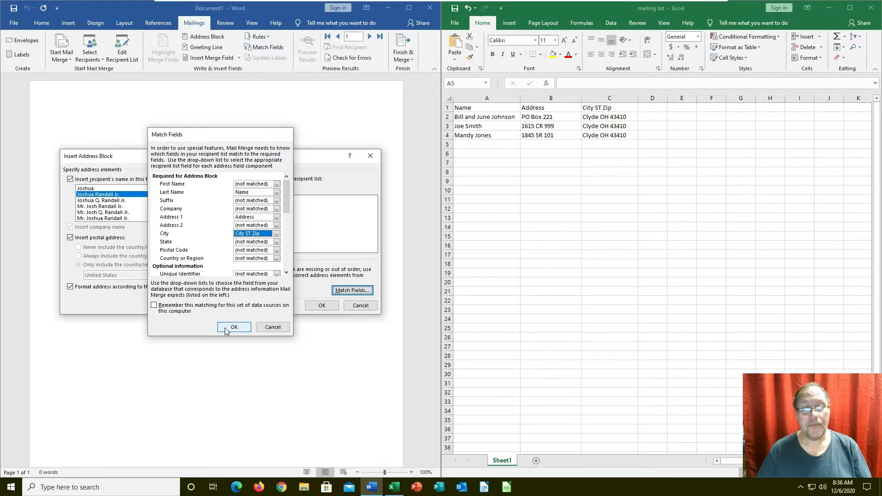
click(324, 309)
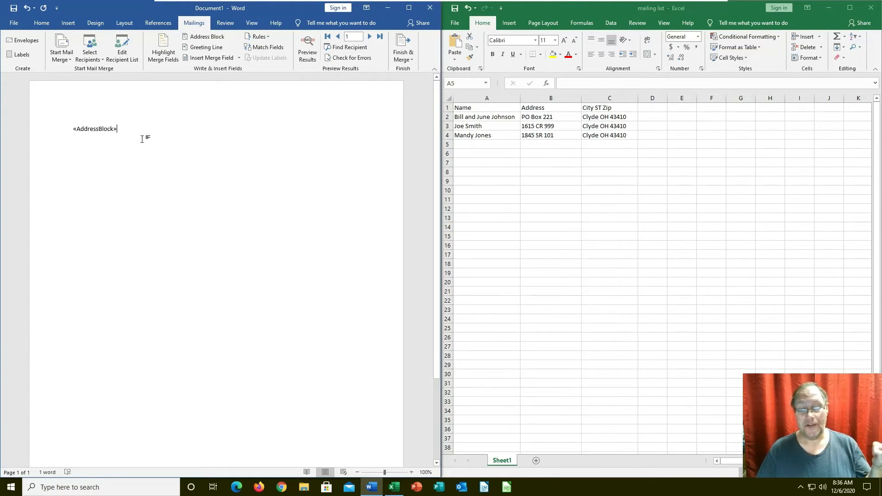
Start a new paragraph below the address block, leaving a gap, and enter "Dear" there.
key(Return)
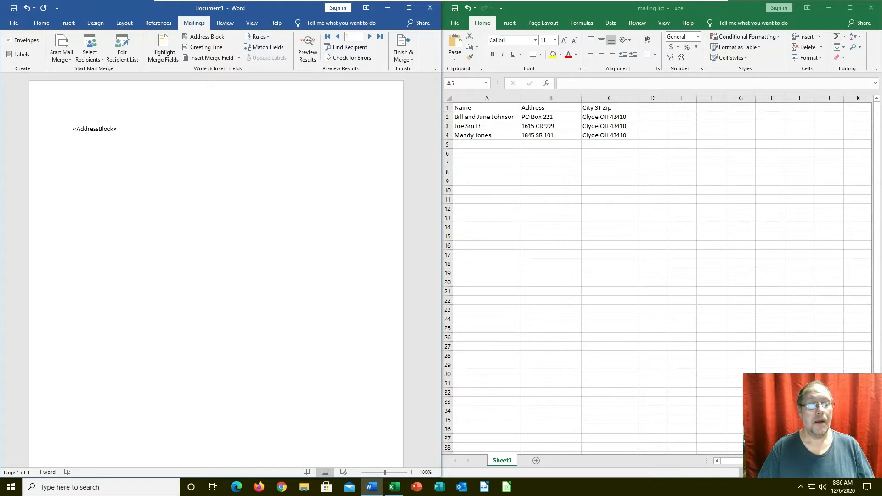
text(Dear)
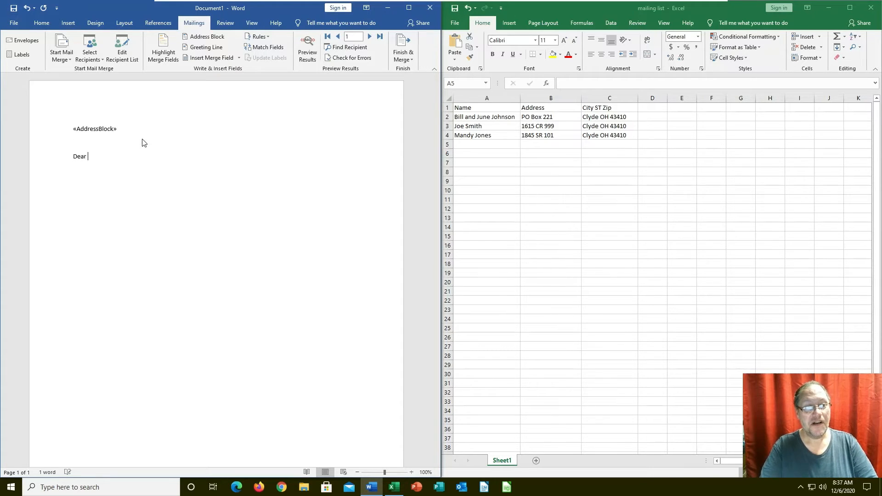
click(123, 57)
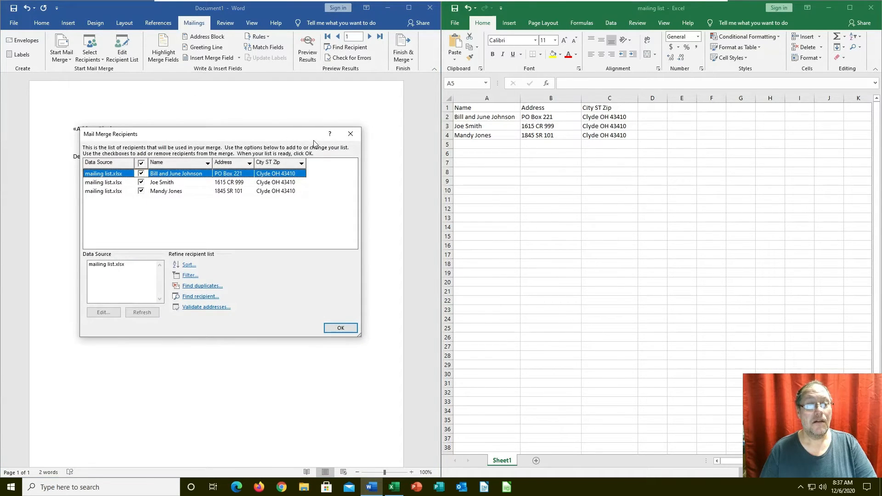
click(351, 134)
Insert a greeting line with the Josh Randall Jr. name format and "To Whom It May Concern:" for invalid names, removing the typed "Dear" before it.
click(206, 47)
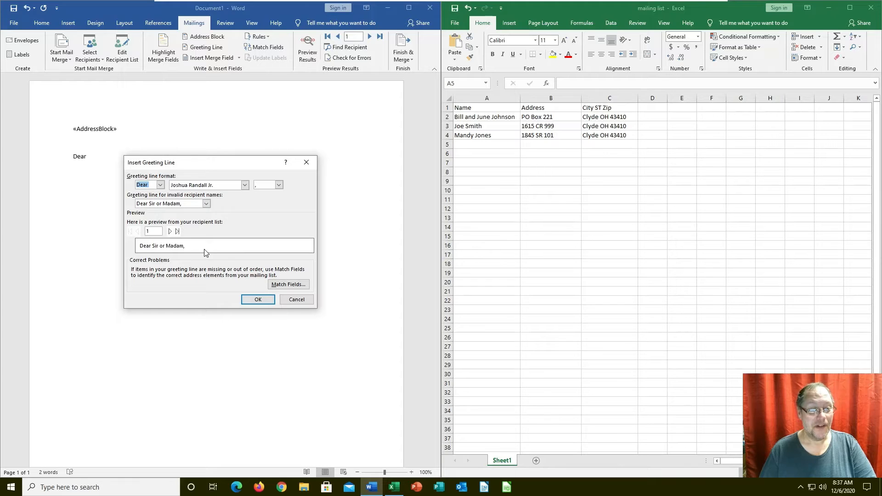
click(245, 185)
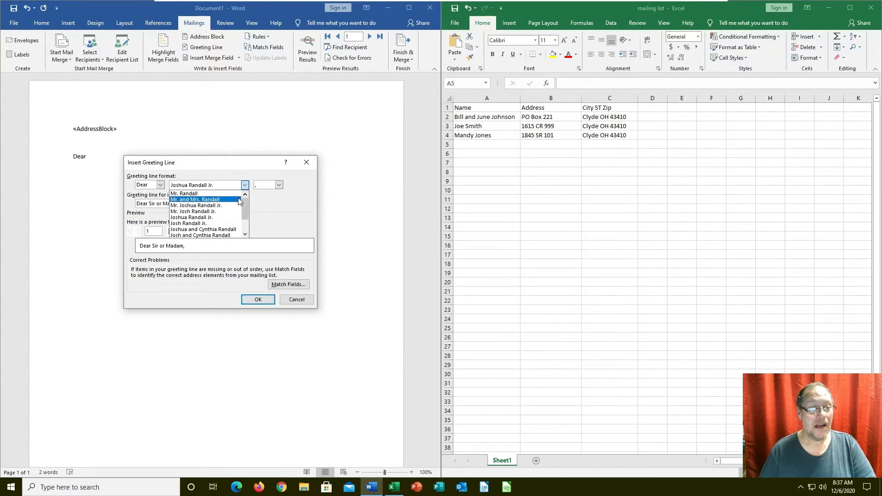
click(218, 224)
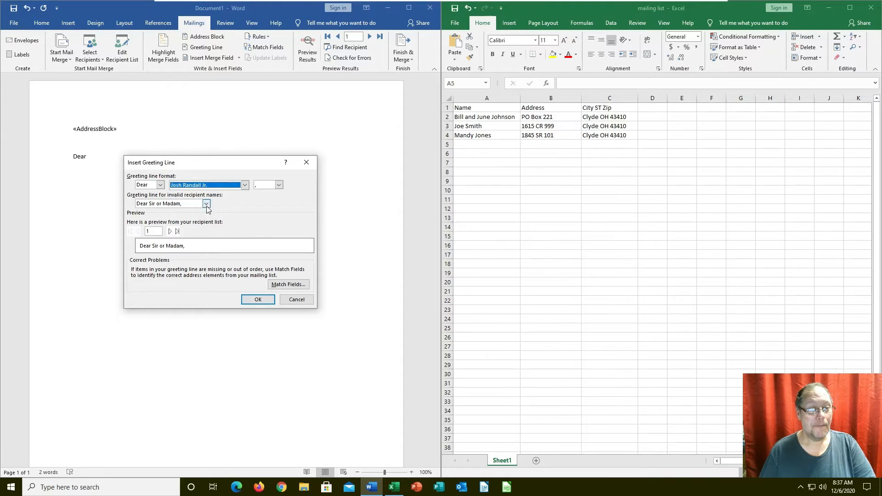
click(207, 203)
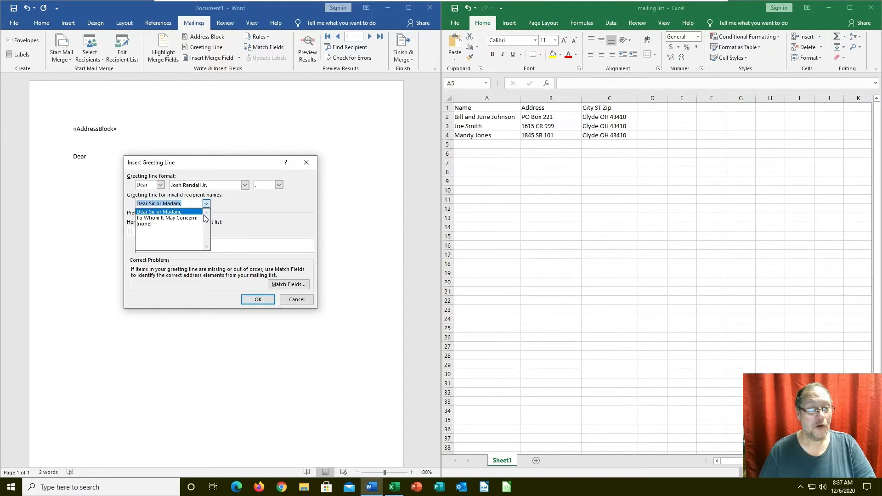
click(201, 218)
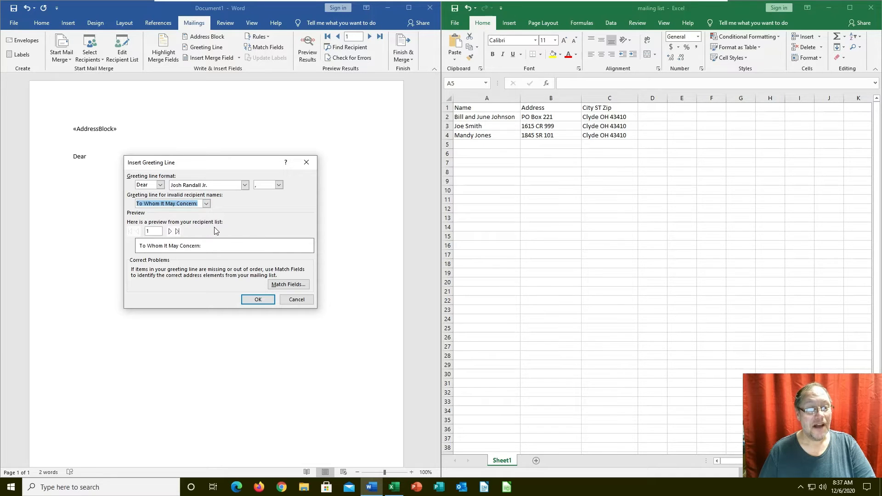
click(300, 284)
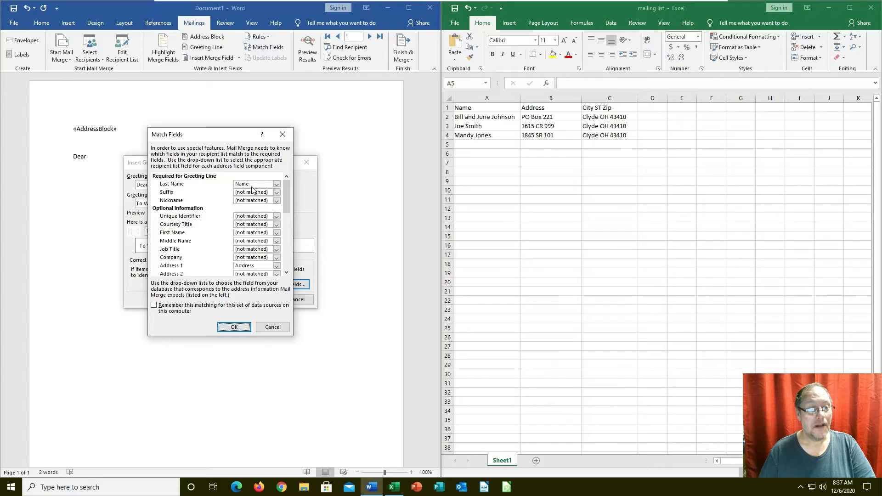
click(235, 328)
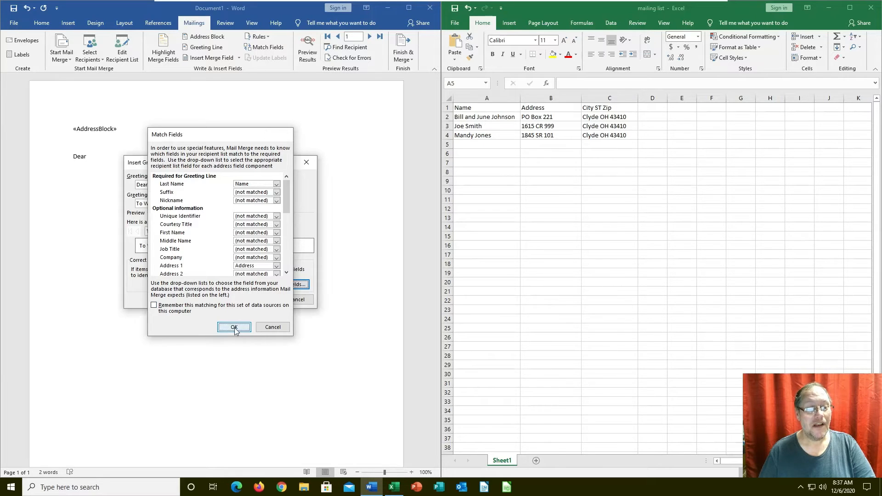
click(252, 300)
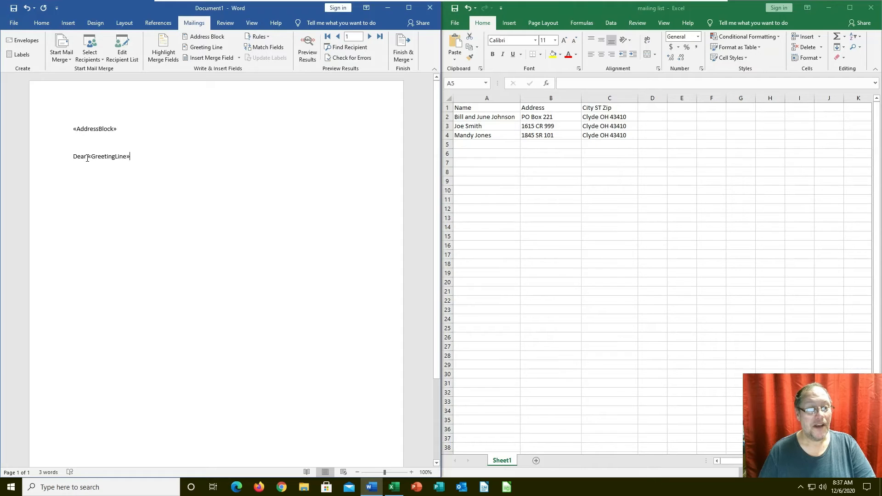
drag(74, 160, 72, 160)
key(Delete)
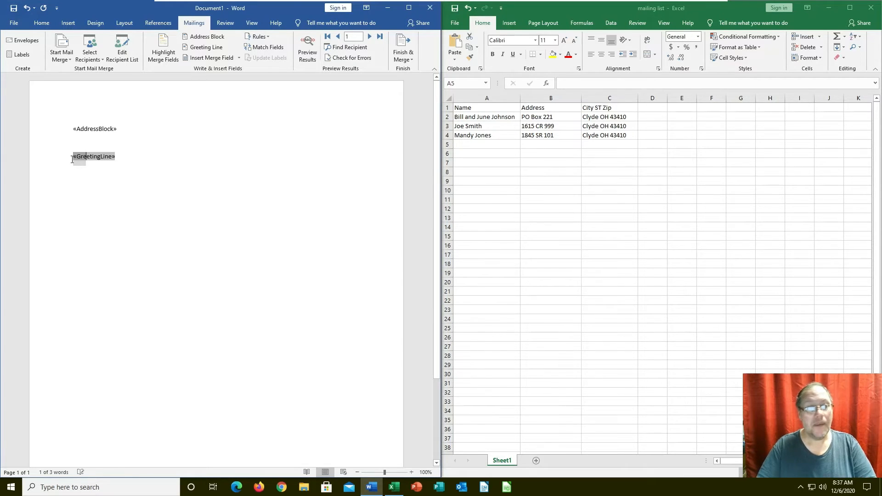
Add a blank line below the greeting line field and fill in three lines of placeholder text as the letter body.
click(126, 159)
key(Return)
key(Return)
text(ldkfgjldjfgdlfgjlkd)
text(fjgdsflk'gsjdfg)
key(Return)
text(;ldsfjgldflgjdlfjkldjfg)
key(Return)
text(dlfjldjfgldfjkldkjlfg)
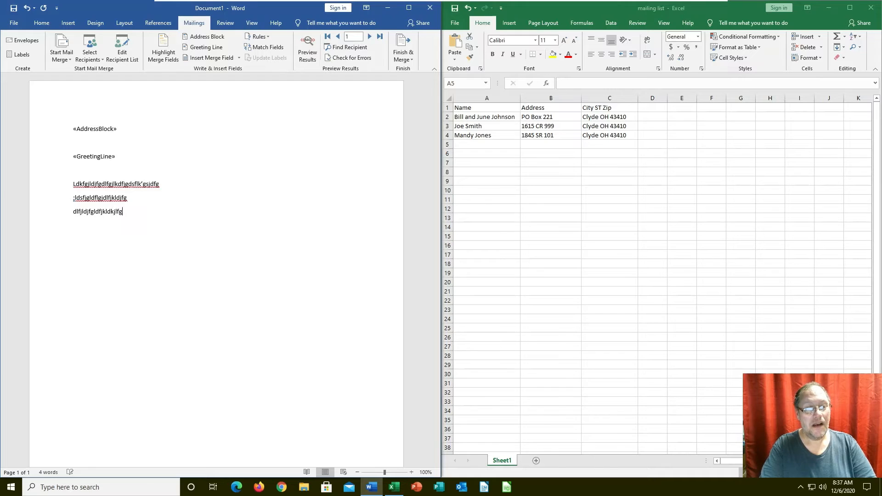
Close the letter with "Sincerely" and "Me" on separate lines below the body text.
key(Return)
text(sincerely)
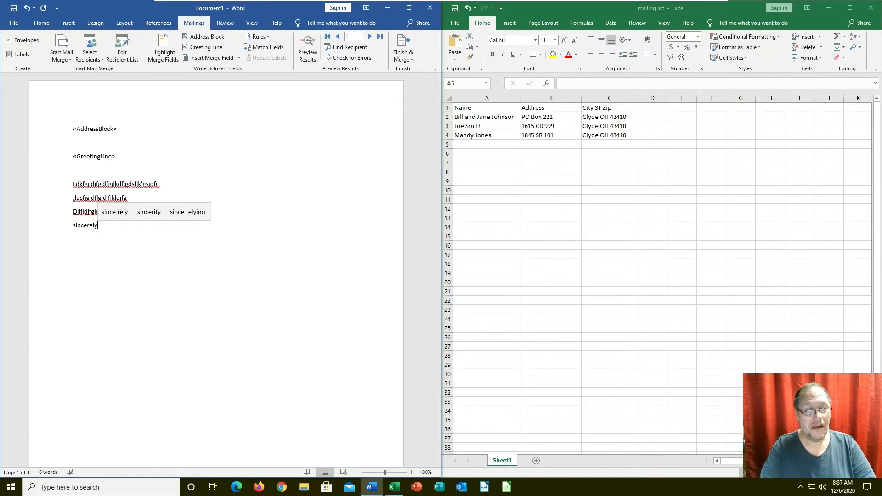
key(Return)
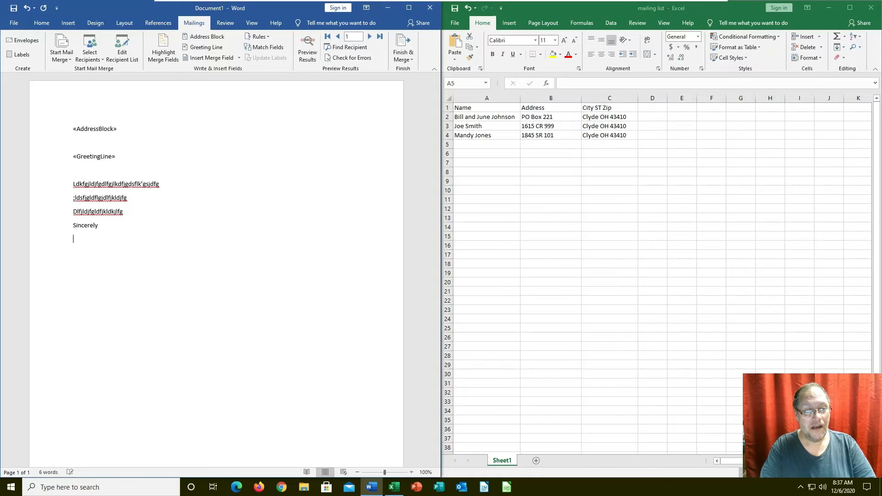
text(Me)
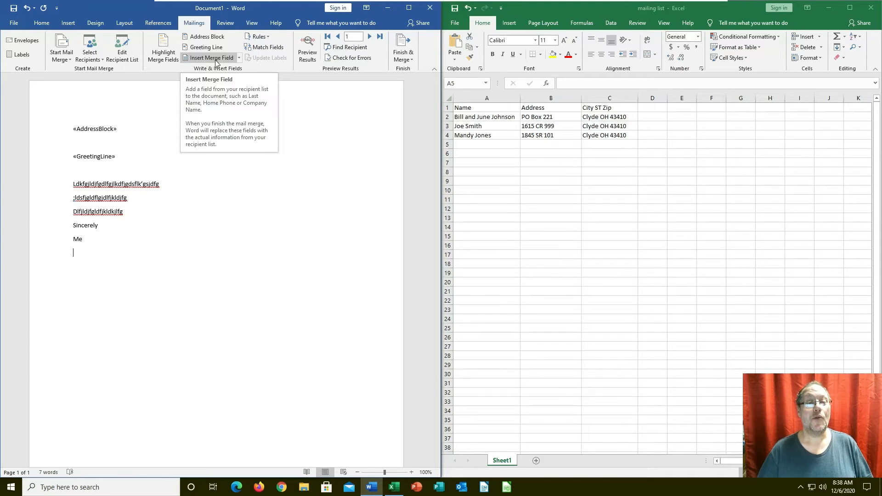
Merge all records into a new document of individual letters to check them, and close it without saving.
click(402, 58)
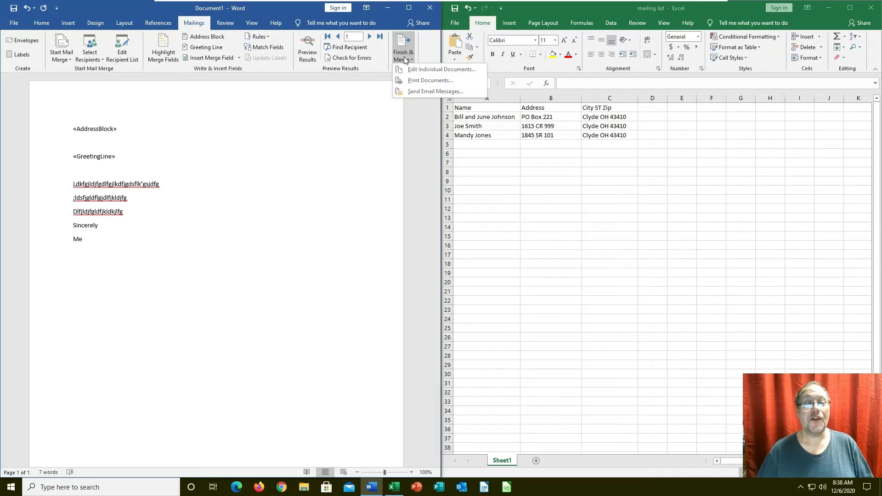
click(427, 71)
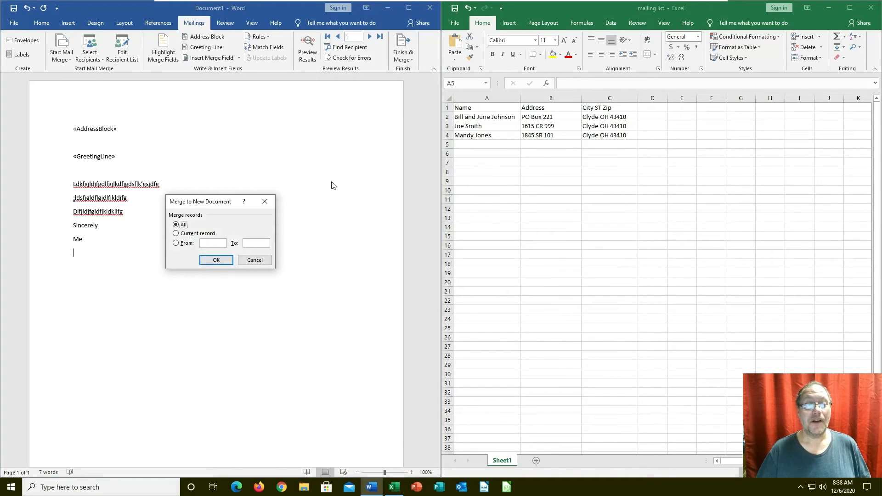
click(216, 261)
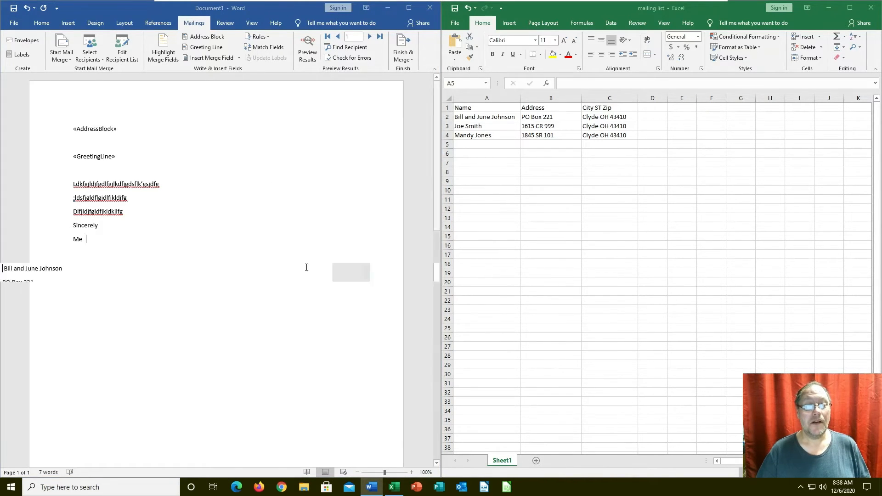
drag(217, 146, 288, 87)
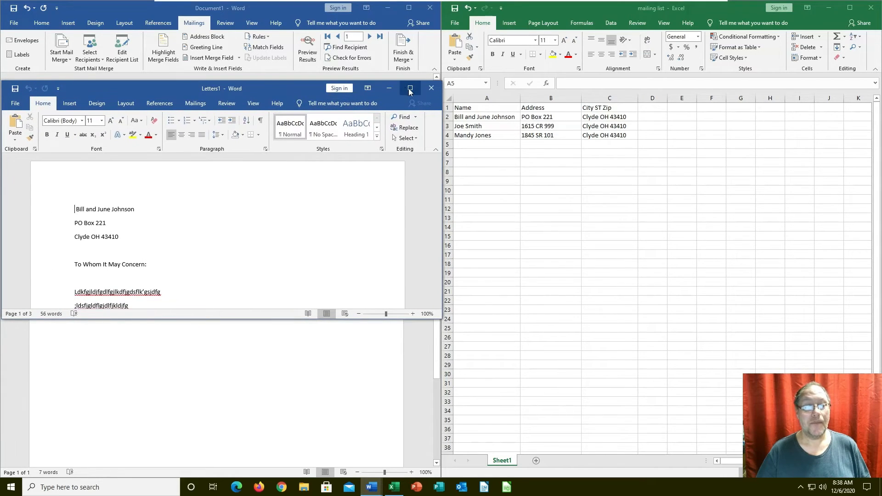
click(410, 88)
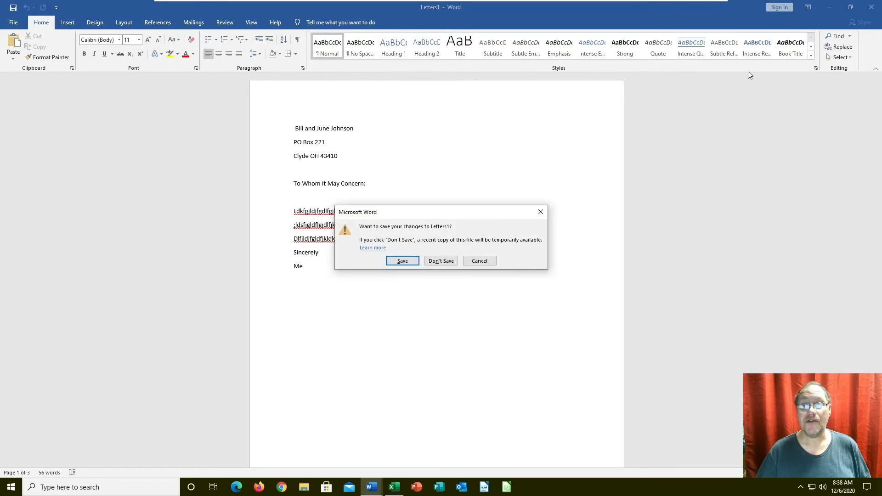
click(450, 260)
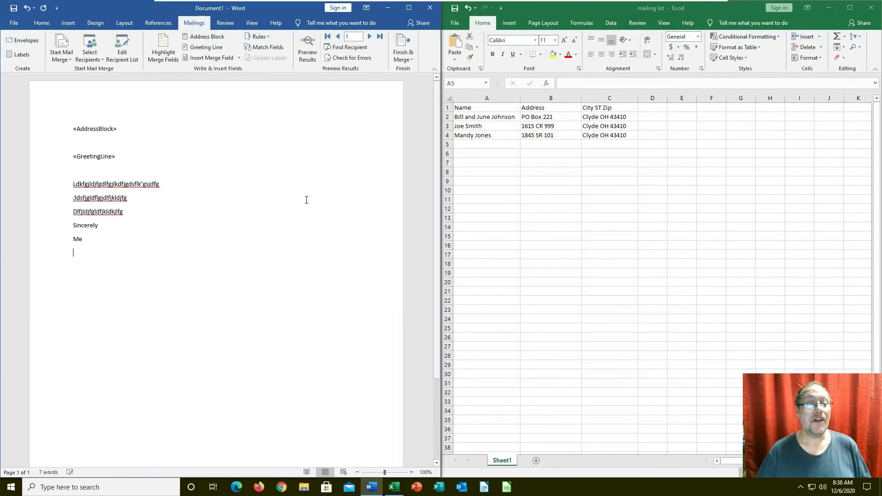
Review the mail merge recipient list and the address block settings without changing them.
click(98, 158)
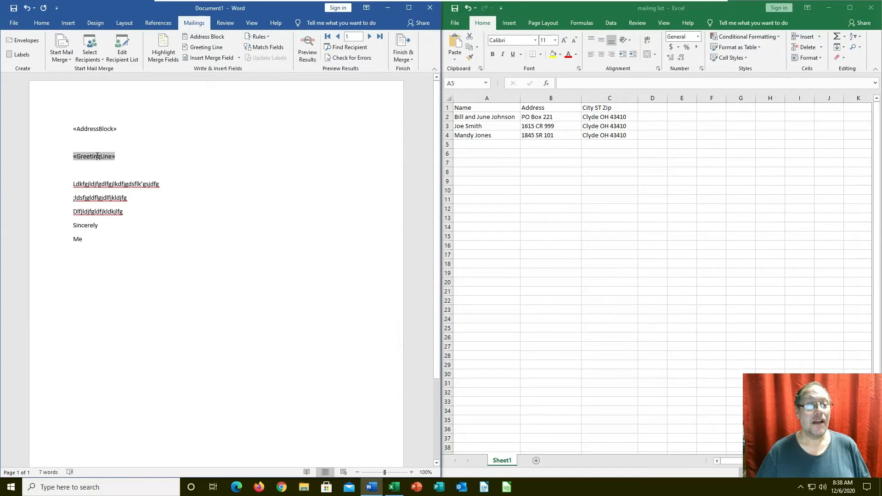
right_click(98, 157)
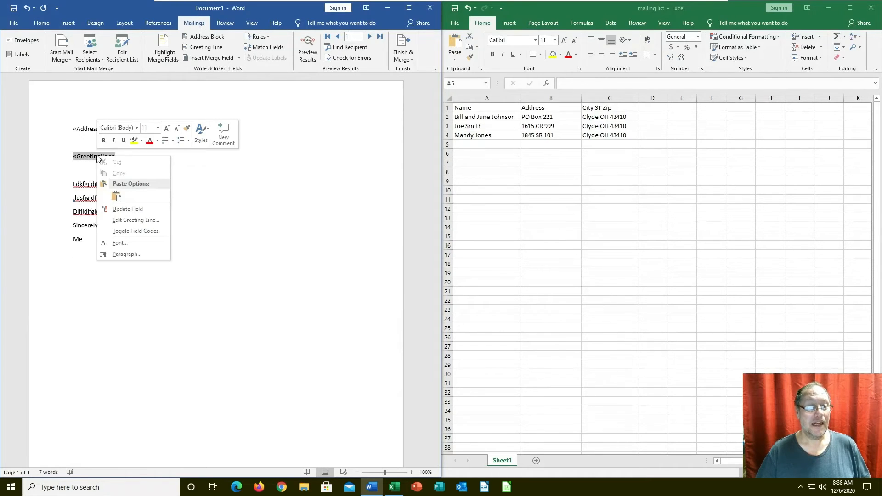
click(123, 56)
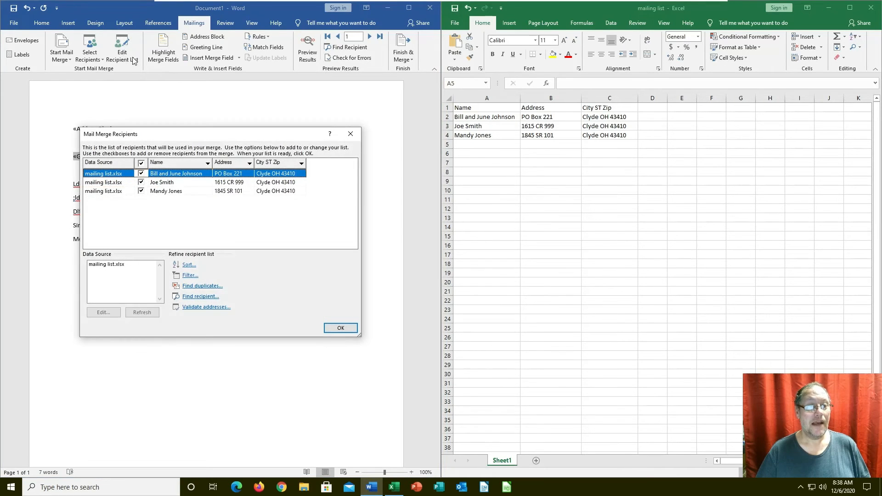
click(351, 134)
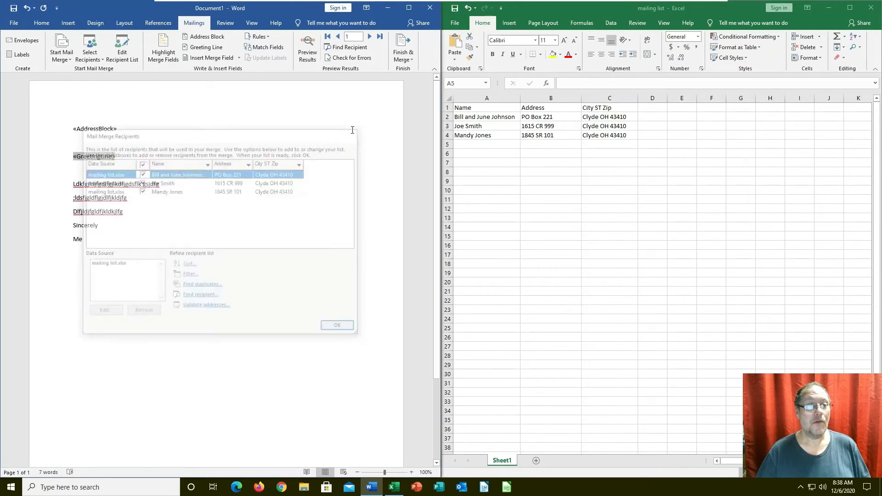
click(205, 37)
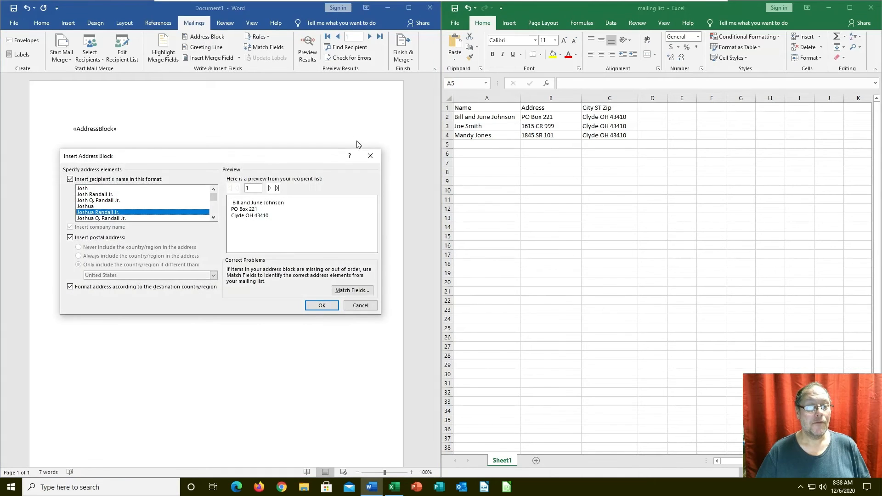
click(371, 157)
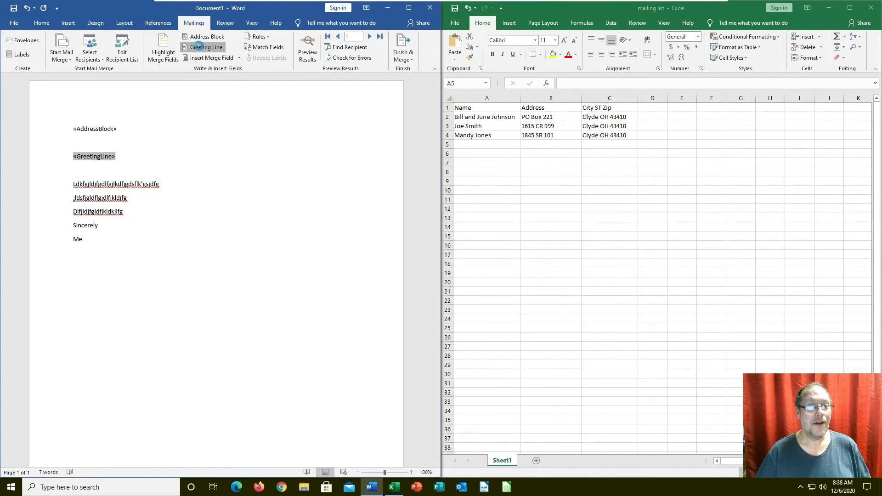
Preview the greeting line for each recipient in the greeting line settings, and leave without inserting anything.
click(205, 47)
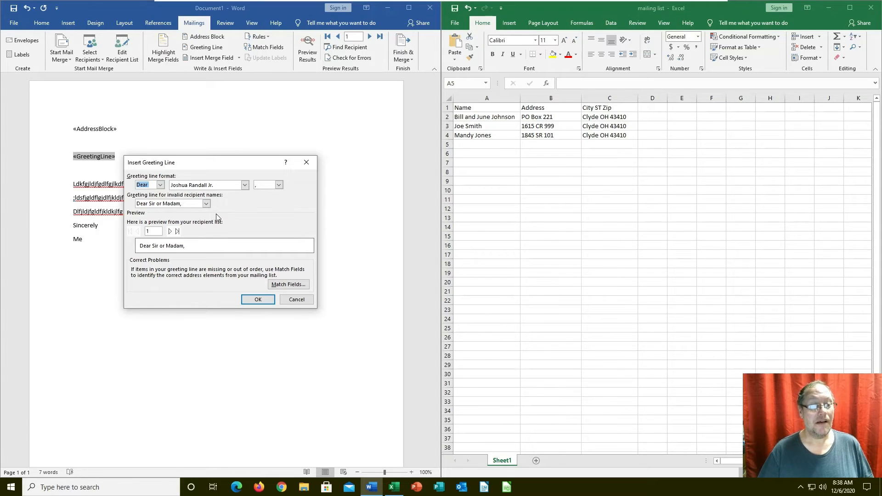
click(170, 232)
click(170, 232)
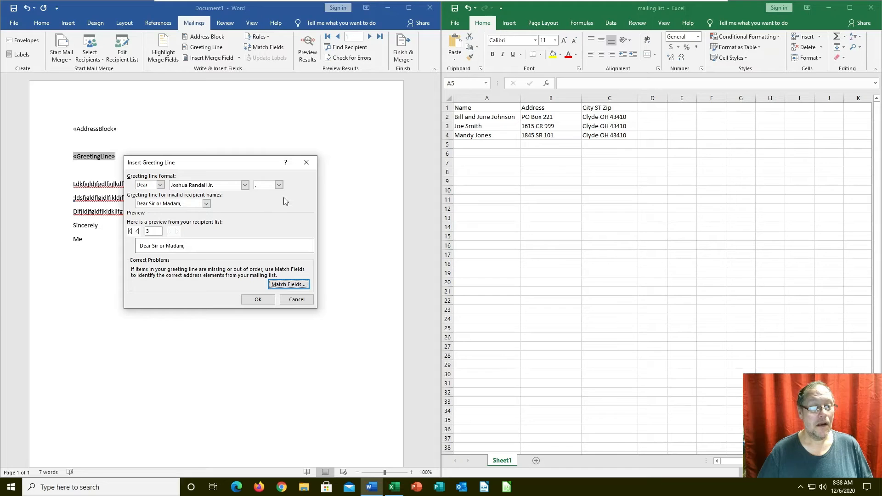
click(308, 164)
Replace the greeting line field in the letter with the plain text "Dear" followed by a space.
double_click(76, 158)
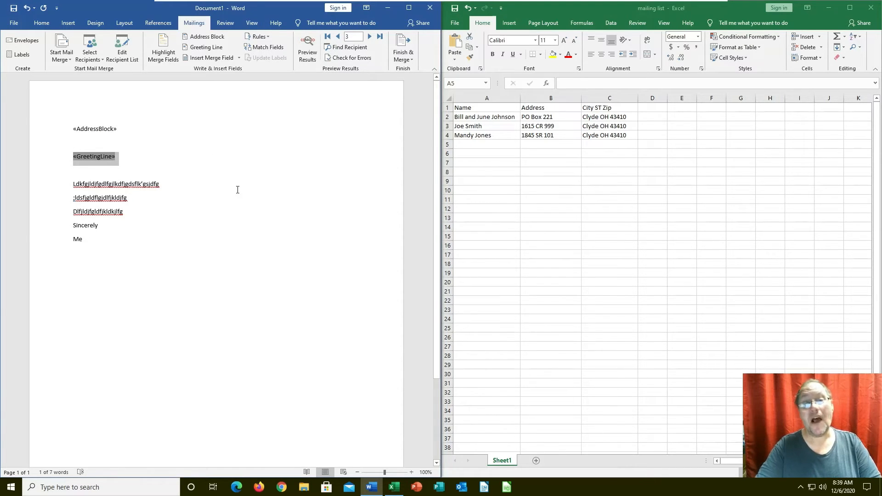
text(Dear)
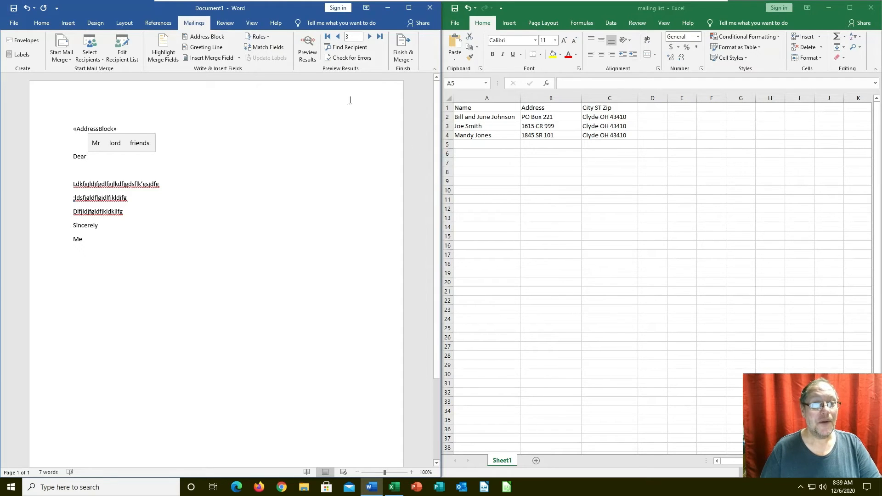
Examine how the required merge fields are matched to the recipient list columns, especially Last Name.
click(268, 47)
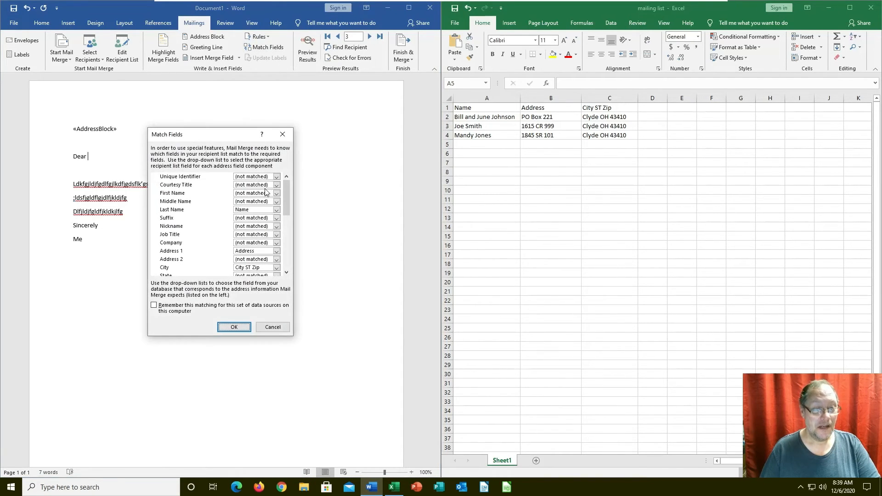
click(254, 210)
click(238, 219)
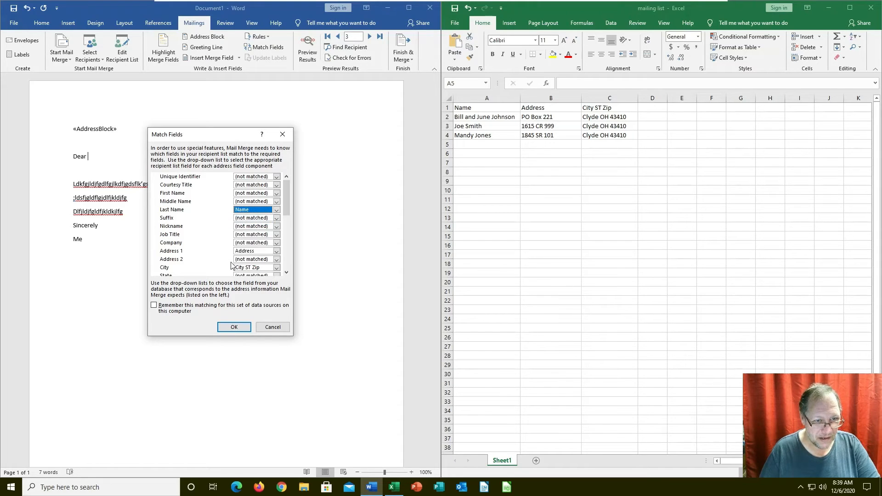
click(234, 327)
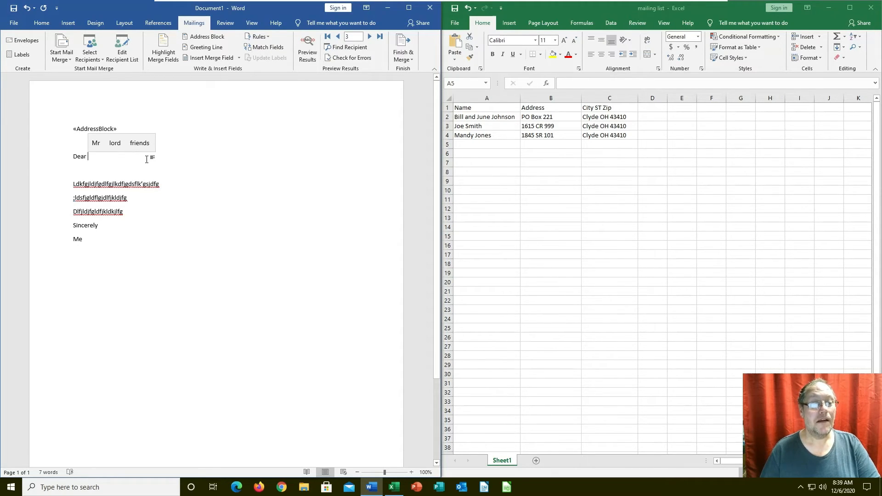
click(173, 179)
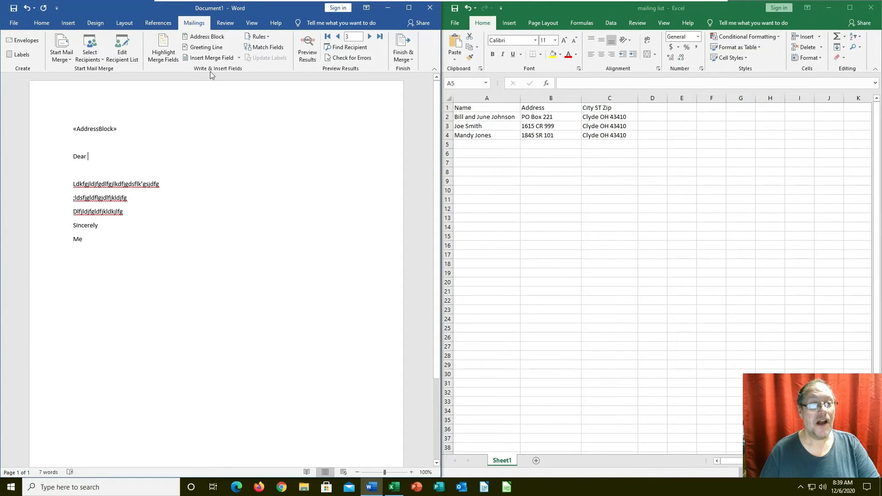
click(267, 47)
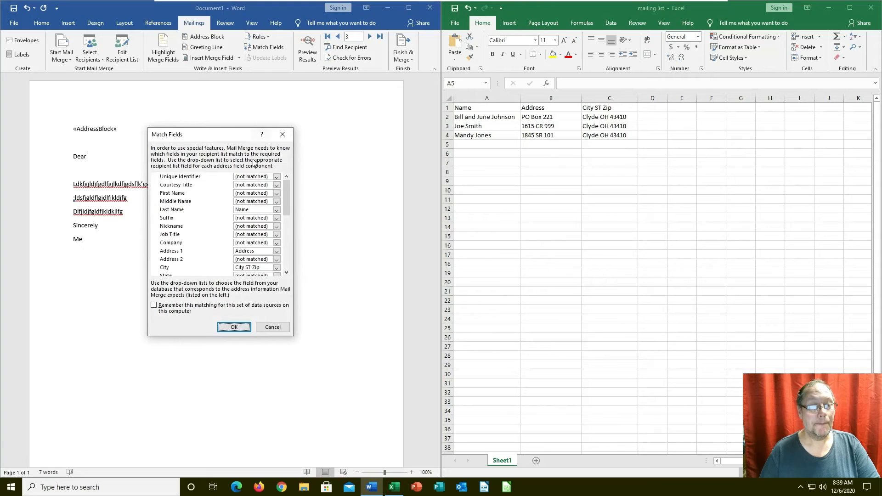
click(182, 212)
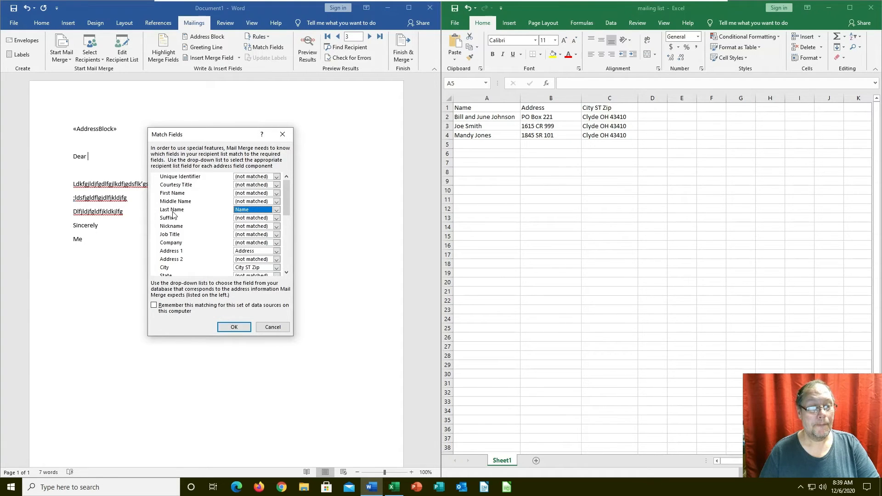
click(201, 308)
click(234, 327)
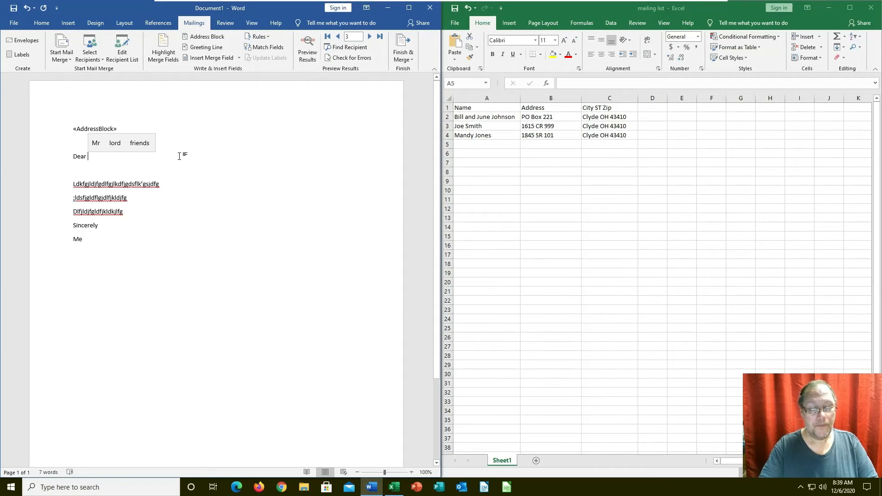
text(<<)
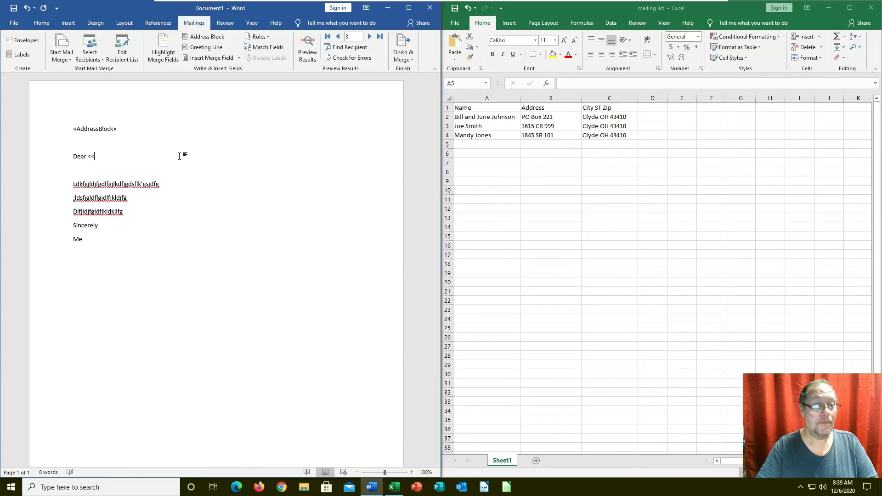
text(names)
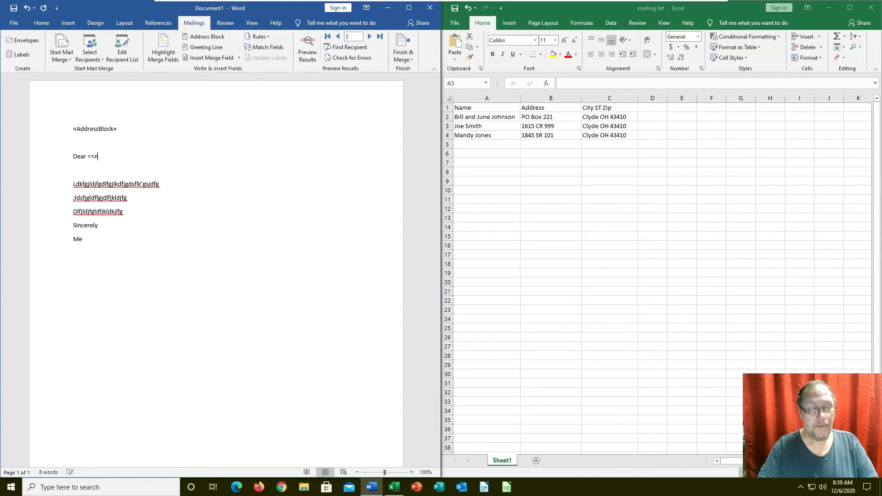
key(BackSpace)
key(BackSpace)
key(BackSpace)
key(BackSpace)
key(BackSpace)
key(BackSpace)
key(BackSpace)
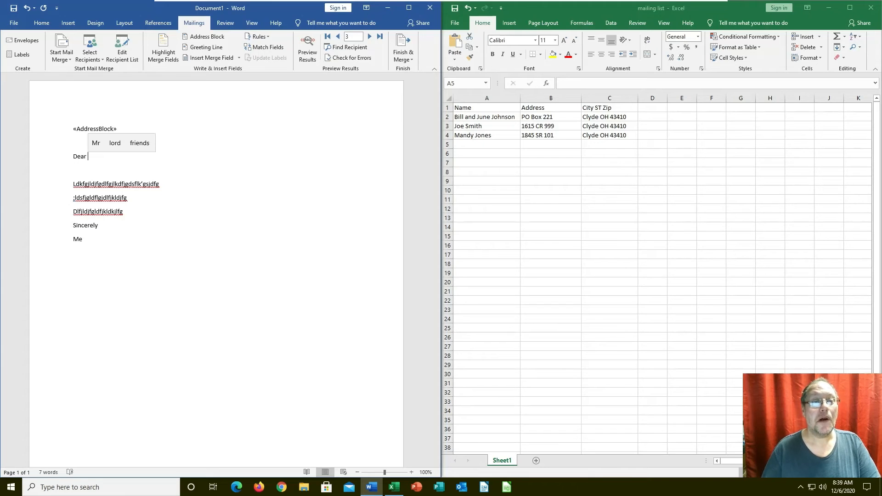
Recheck the Last Name field matching and view the database fields available for insertion, without inserting one.
click(265, 47)
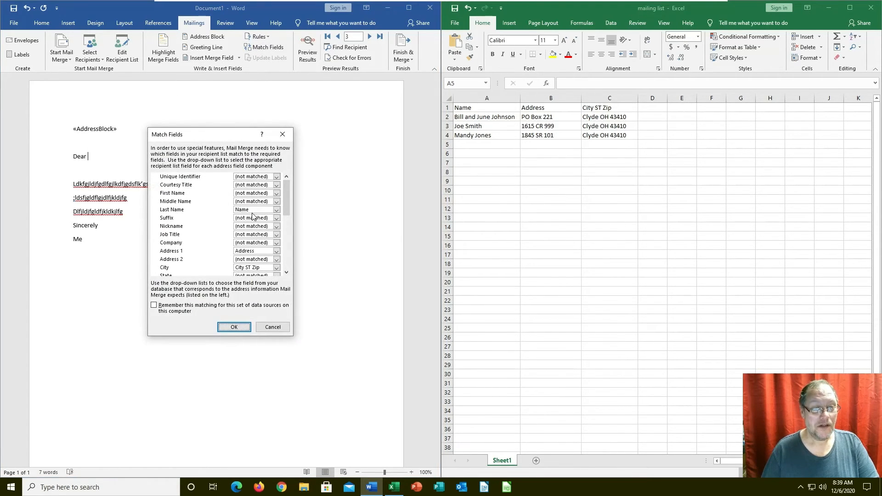
click(174, 210)
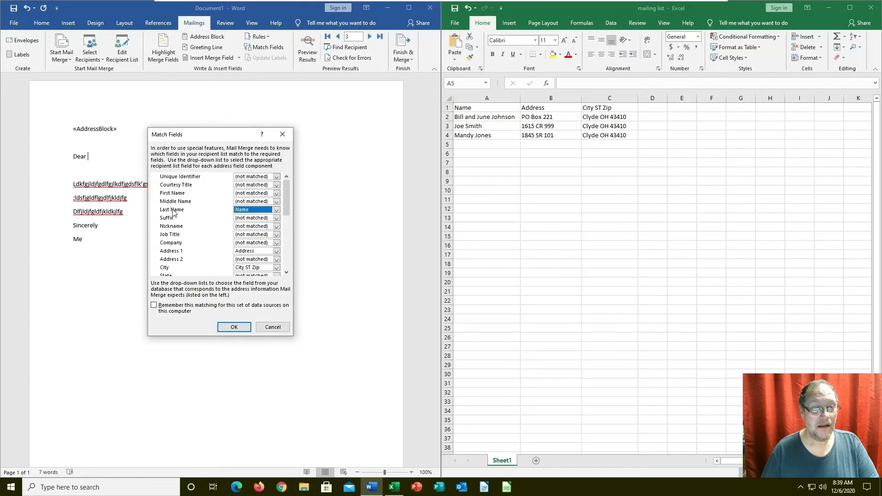
click(234, 328)
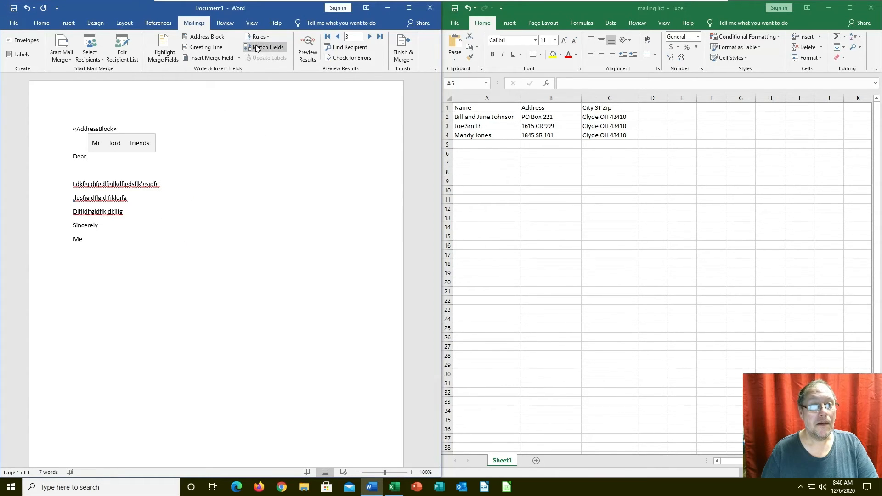
click(209, 57)
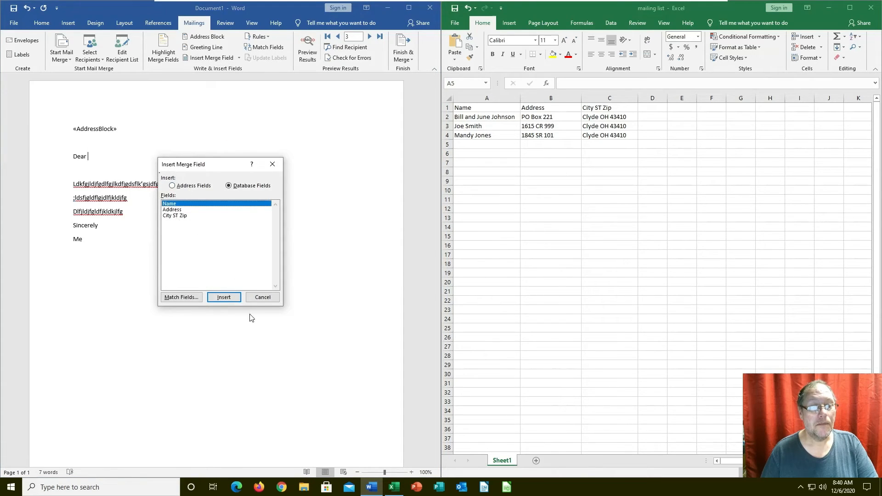
click(264, 298)
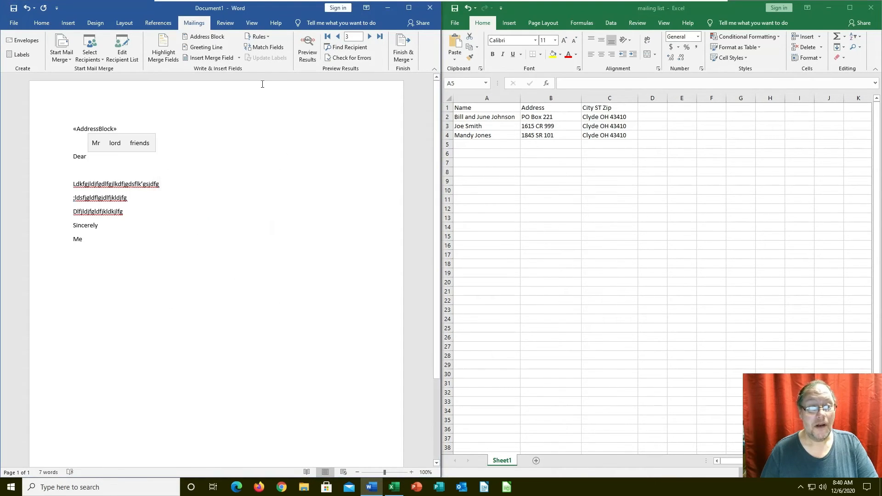
Insert the Name database field after "Dear" in the letter's greeting, and close the merge field settings.
click(208, 58)
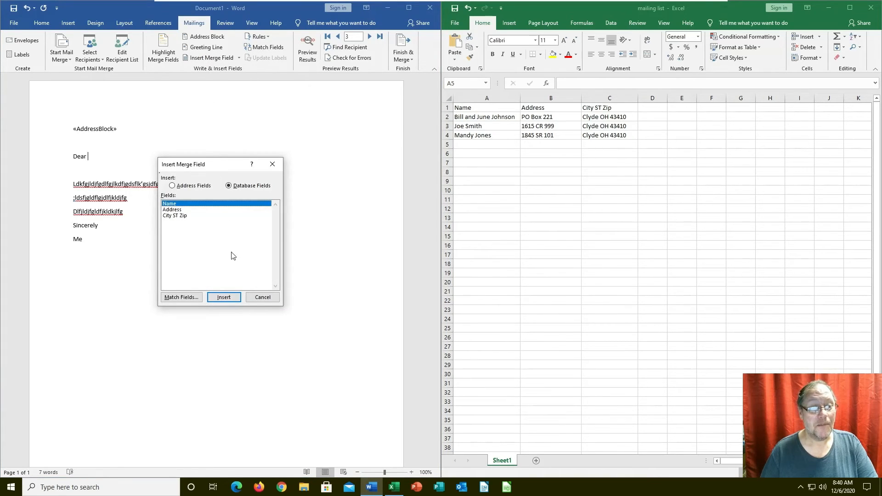
click(229, 300)
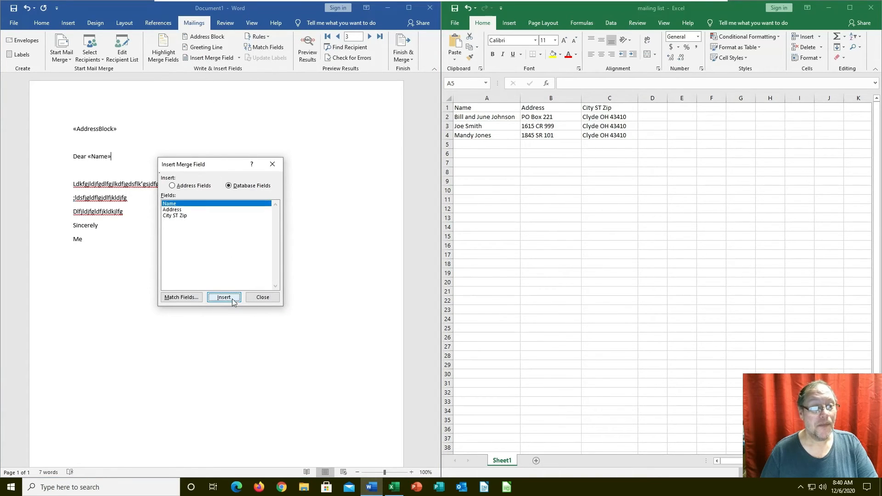
click(265, 300)
Finish the merge by generating editable individual letters for all records in a new document.
click(403, 57)
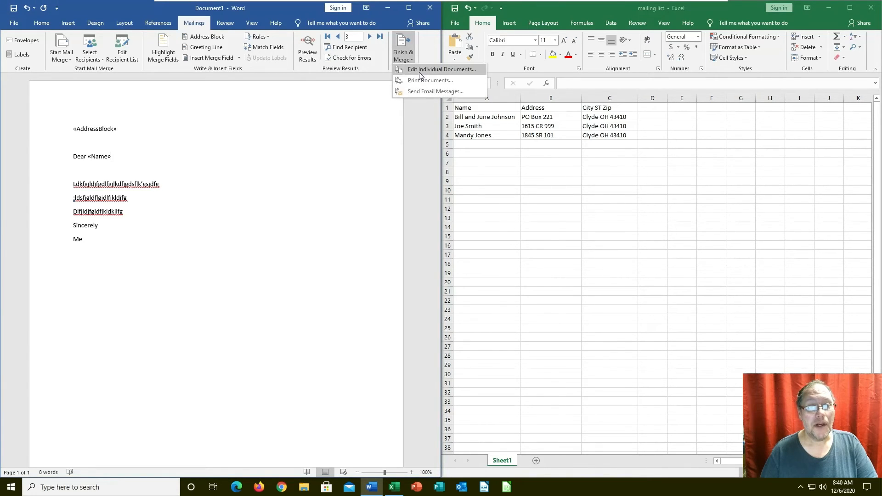
click(418, 70)
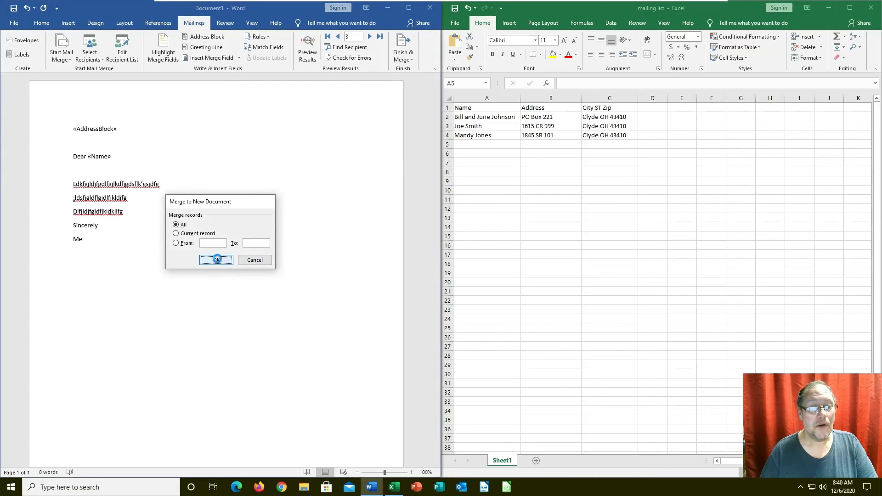
click(216, 260)
Check the address and greeting in each recipient's merged letter, and close the merged document without saving.
drag(220, 145, 303, 69)
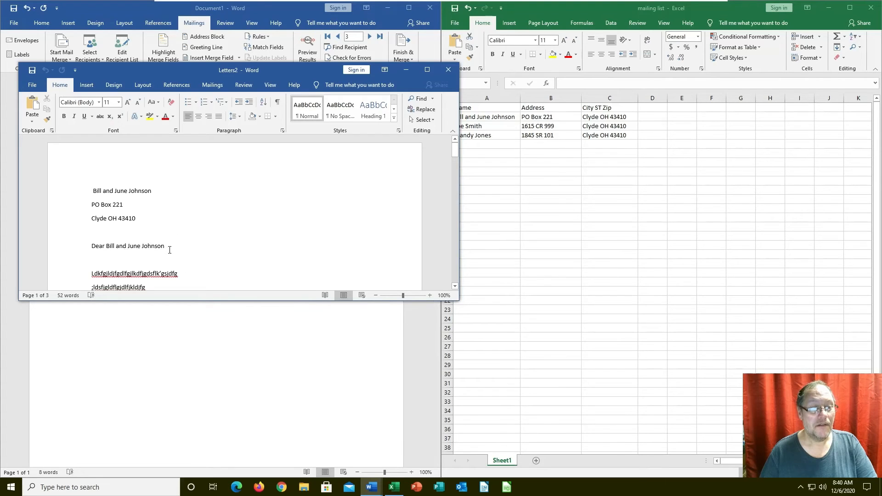
scroll(243, 251, down, 5)
scroll(243, 248, down, 5)
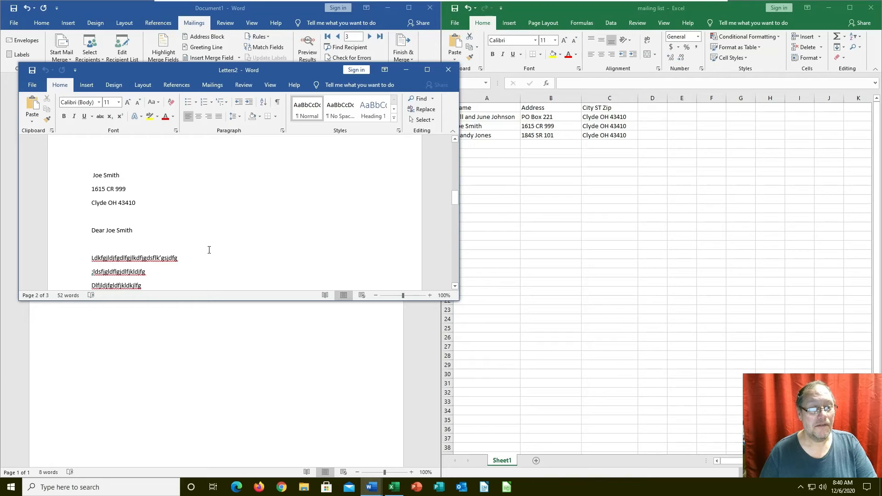
scroll(230, 248, down, 10)
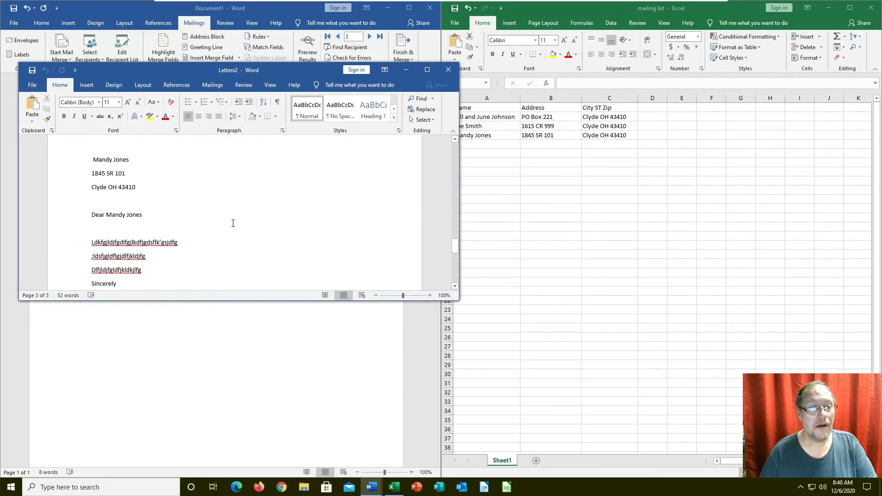
click(448, 69)
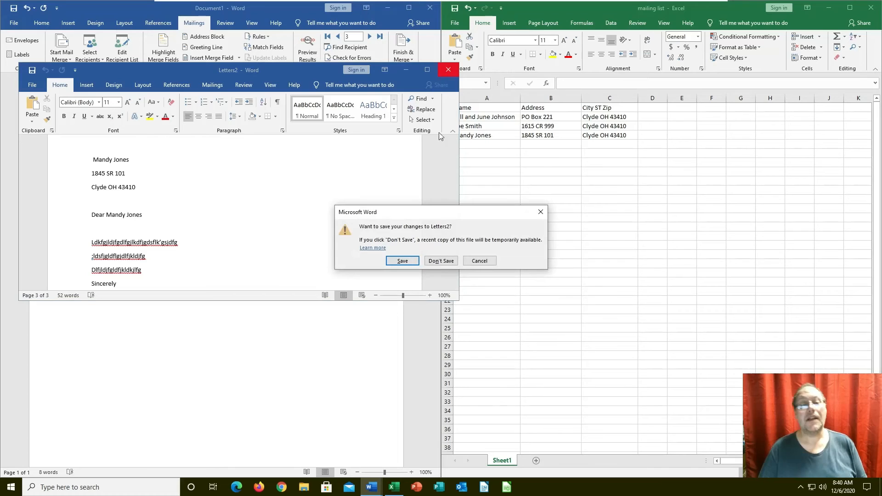
click(441, 261)
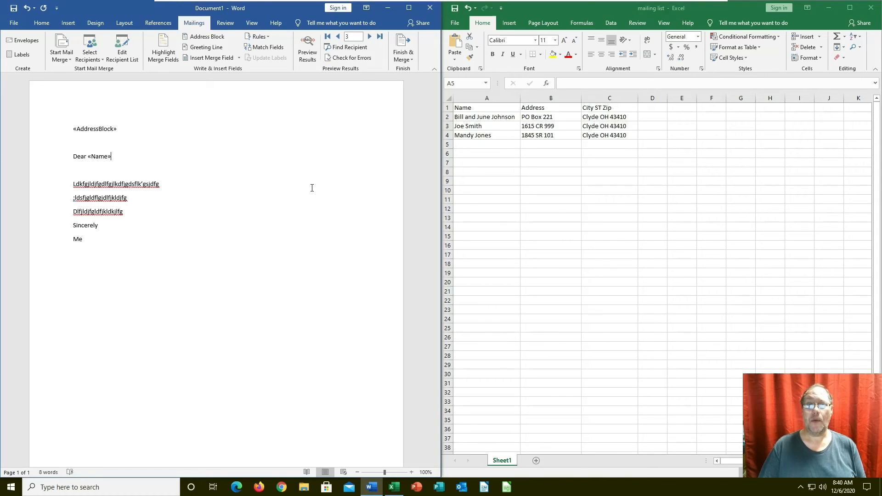
Close the main letter without saving its changes, and close the mailing list workbook.
click(432, 11)
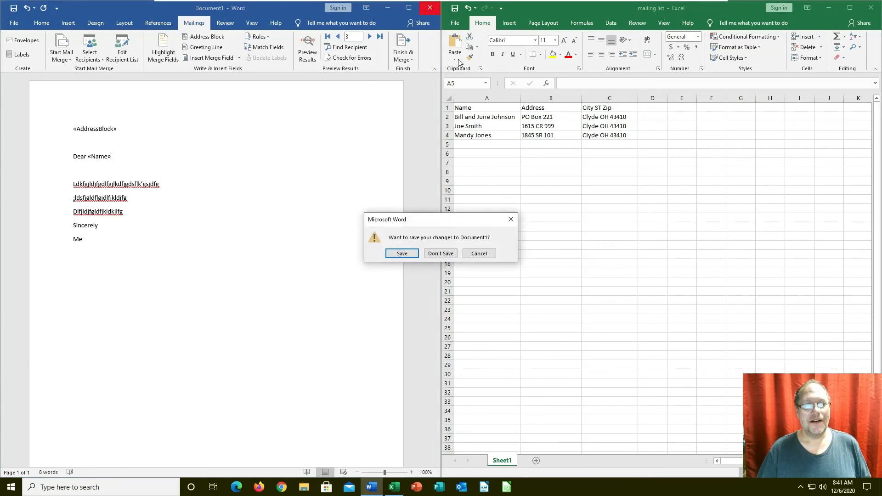
click(440, 253)
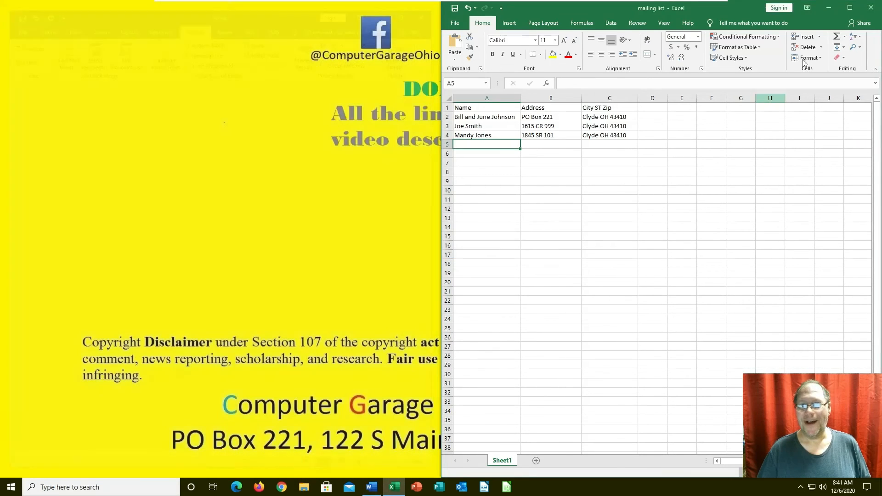
click(872, 8)
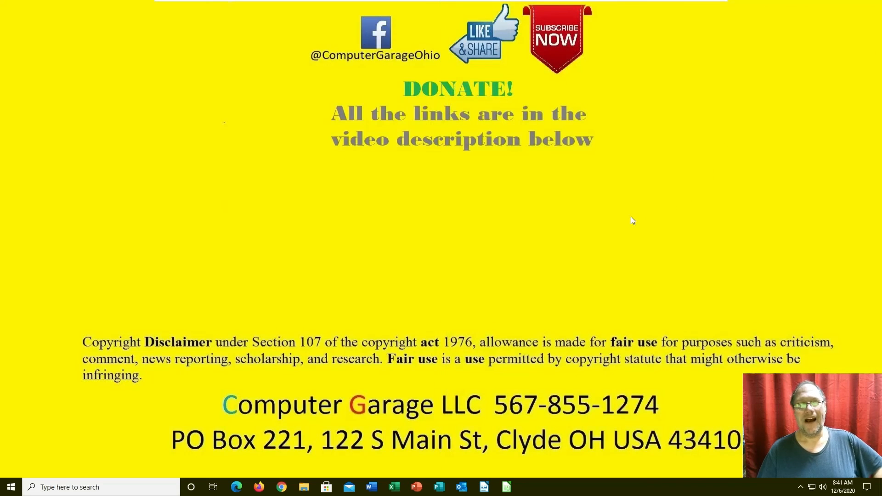